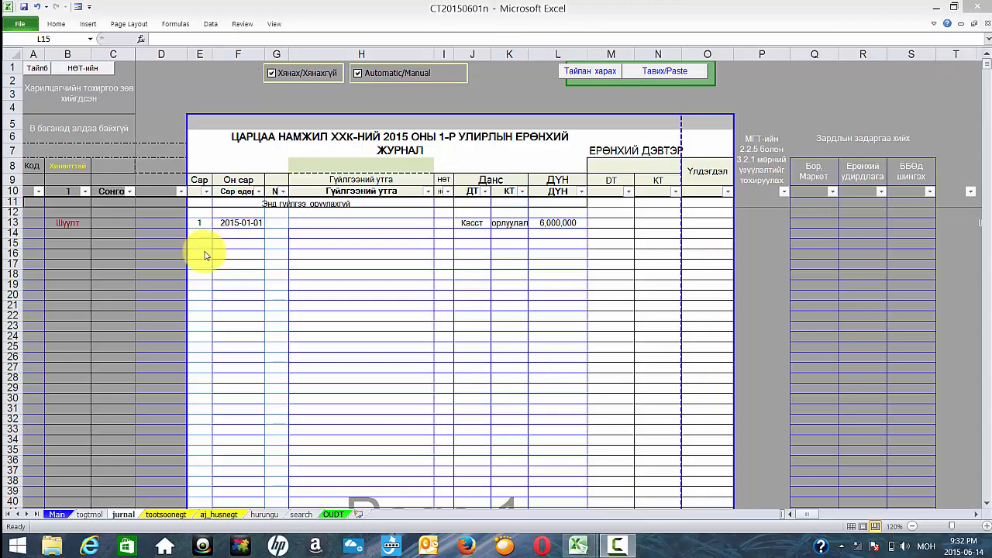
Switch to Book1 and review the 5000.000 fixed asset purchase and its breakdown into table, chair and shelf.
{"action": "mouse_move", "coordinate": [577, 546]}
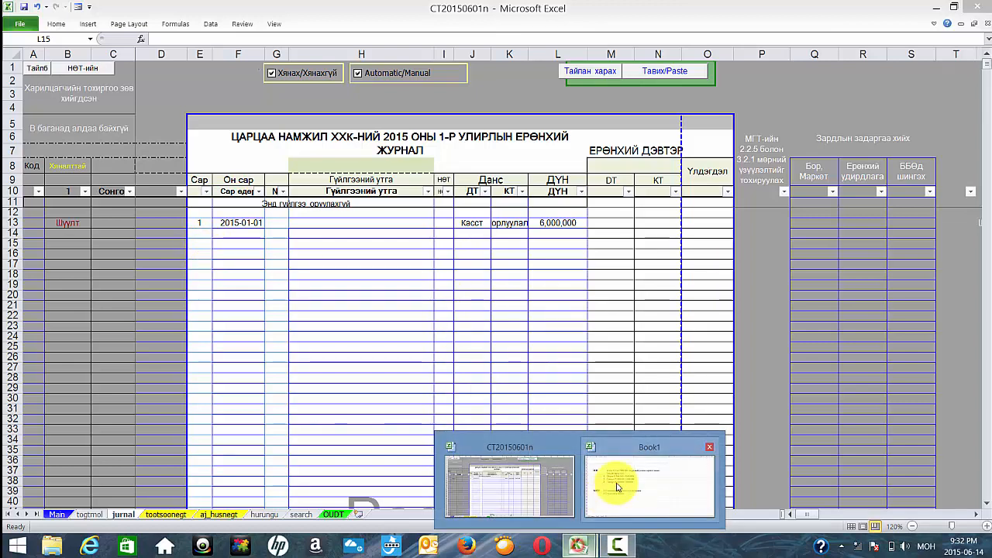
{"action": "left_click", "coordinate": [618, 487]}
{"action": "left_click", "coordinate": [268, 162]}
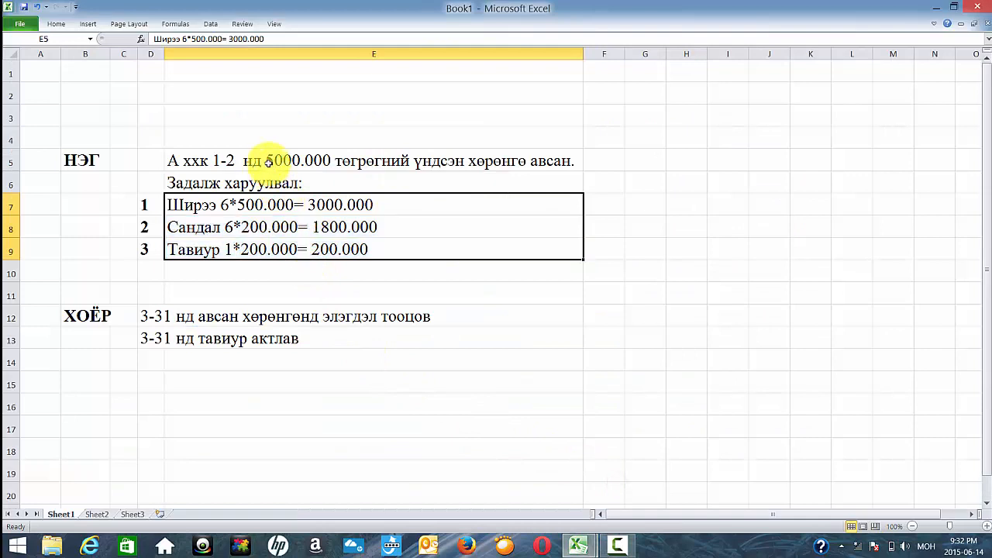
{"action": "left_click", "coordinate": [268, 162]}
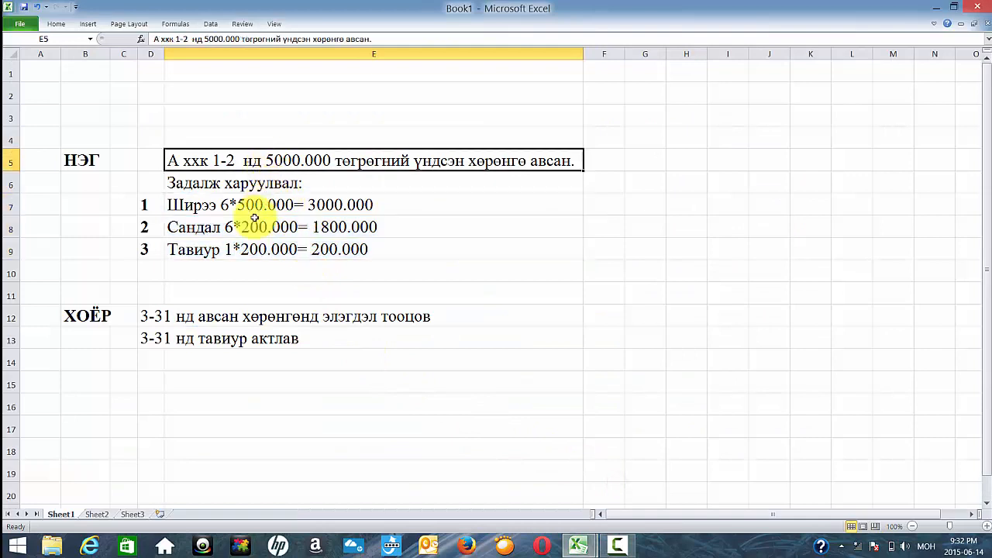
{"action": "left_click_drag", "start_coordinate": [212, 204], "coordinate": [200, 250]}
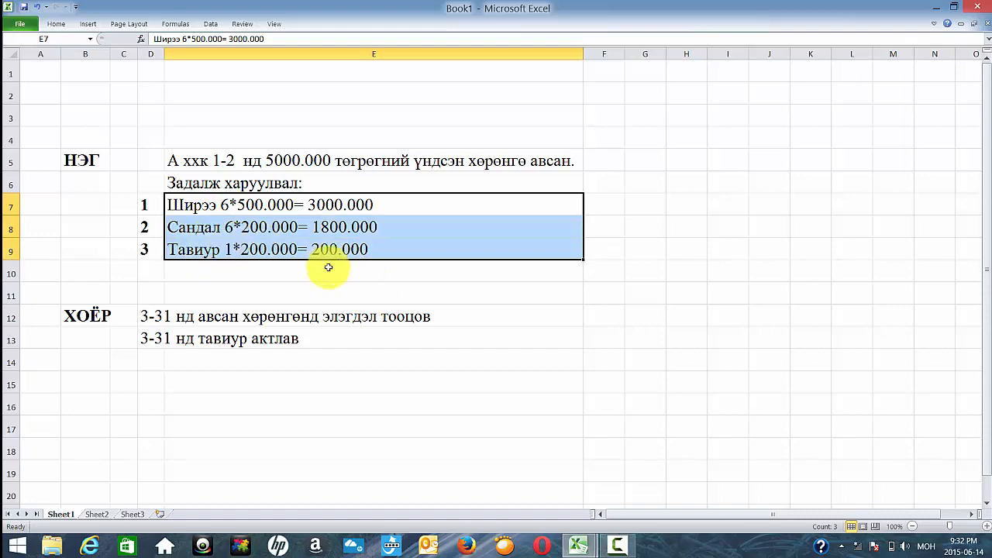
Switch back to CT20150601n and date a new general journal entry 2015-01-02 in row 15.
{"action": "left_click", "coordinate": [578, 546]}
{"action": "left_click", "coordinate": [523, 429]}
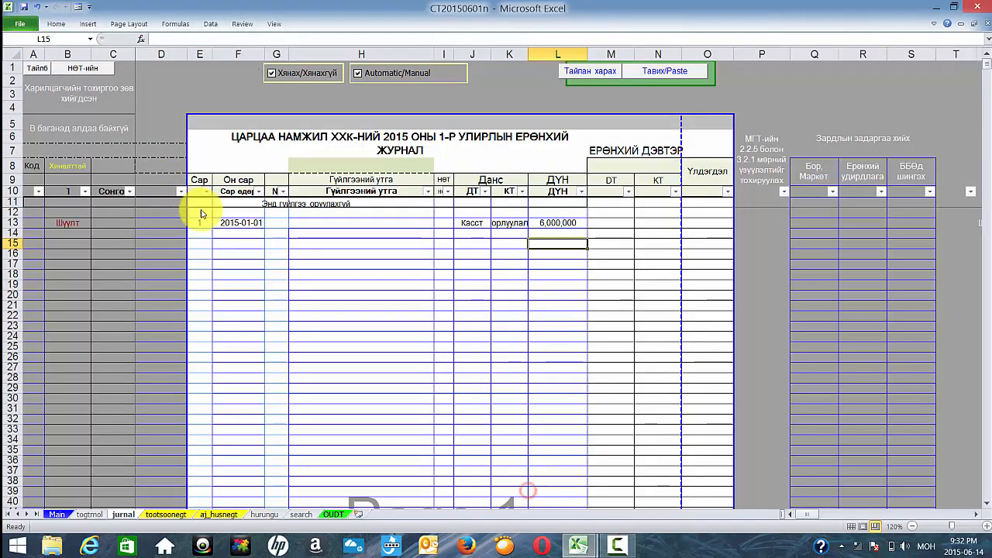
{"action": "left_click", "coordinate": [198, 243]}
{"action": "key", "text": "Tab"}
{"action": "type", "text": "1-"}
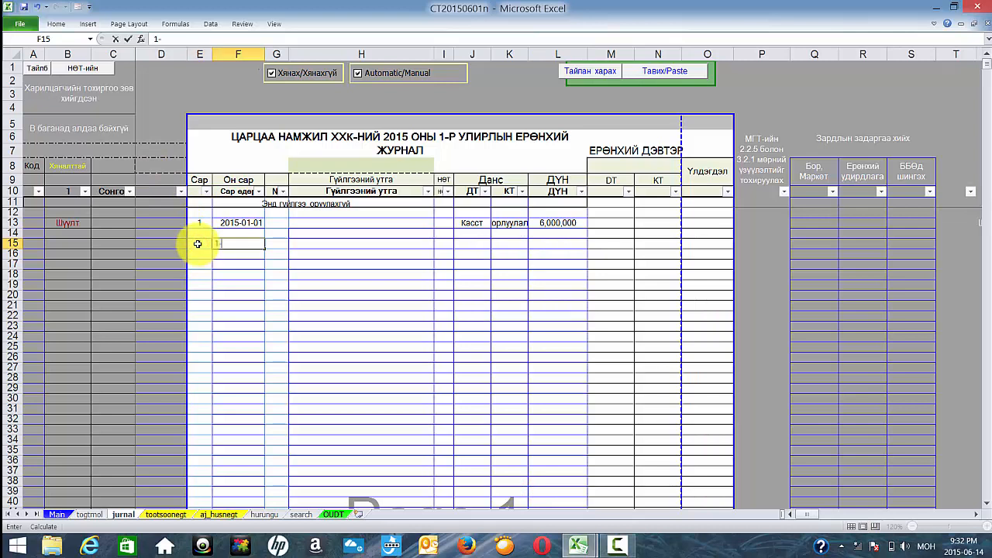
{"action": "key", "text": "Tab"}
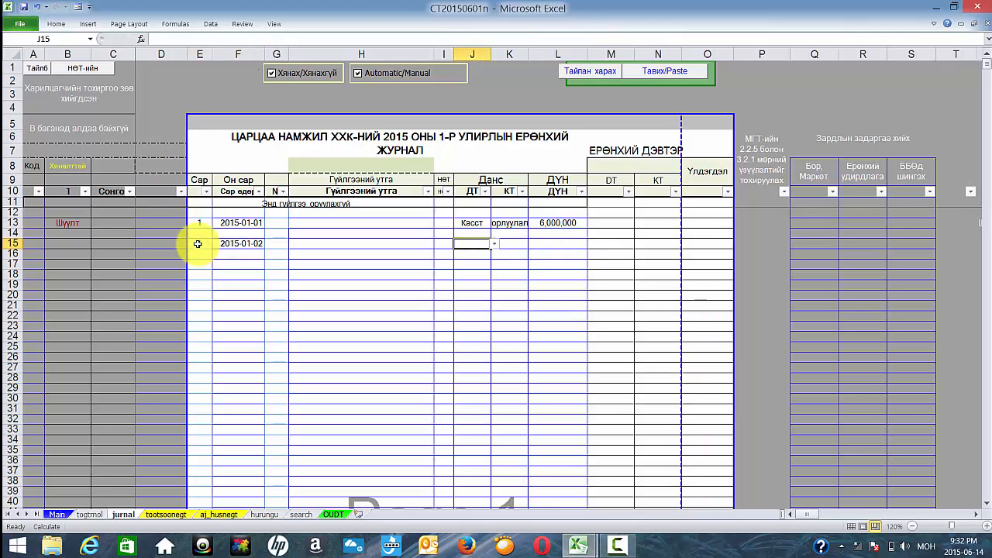
Complete the row 15 entry with debit account тэх, credit account касст and amount 5,000,000.
{"action": "type", "text": "тэх"}
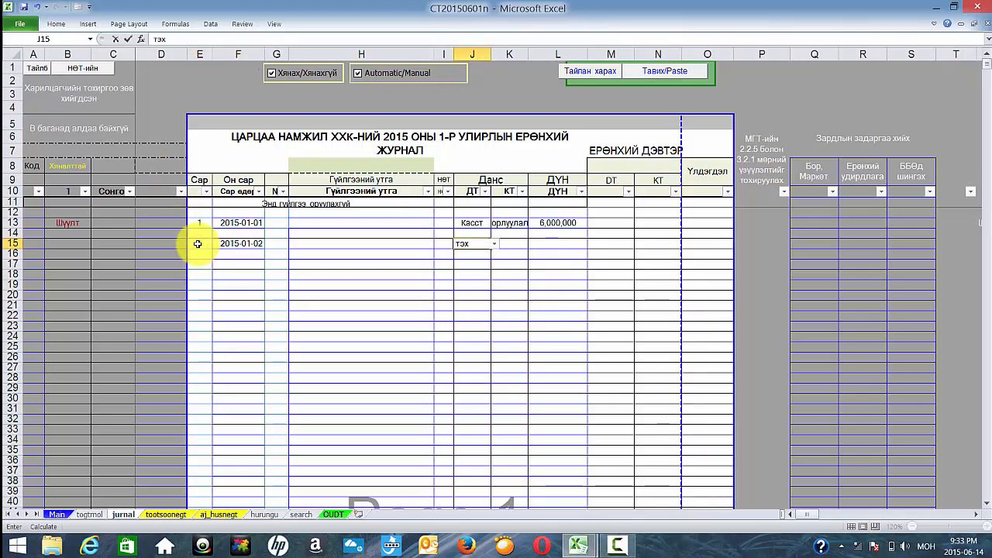
{"action": "key", "text": "Tab"}
{"action": "type", "text": "ка"}
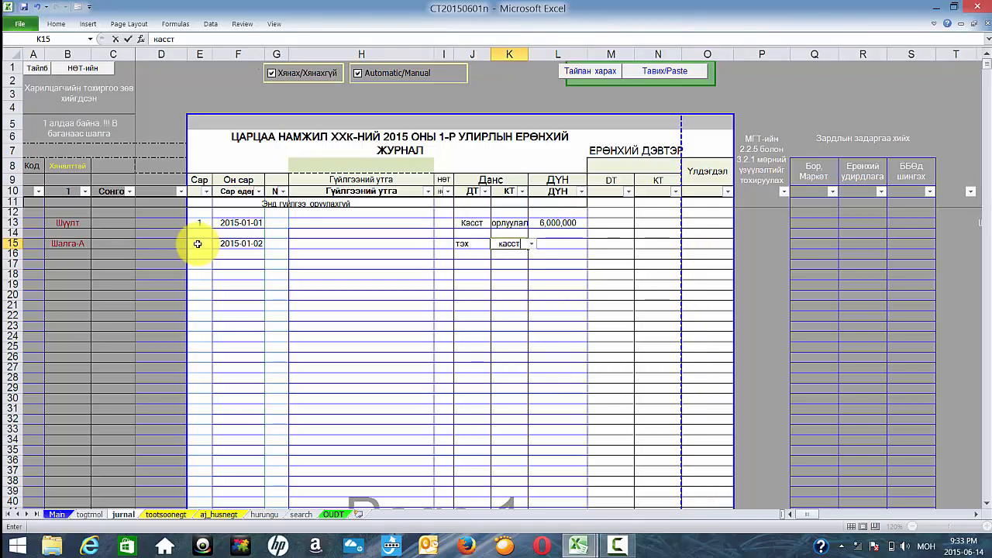
{"action": "key", "text": "Tab"}
{"action": "type", "text": "5,00"}
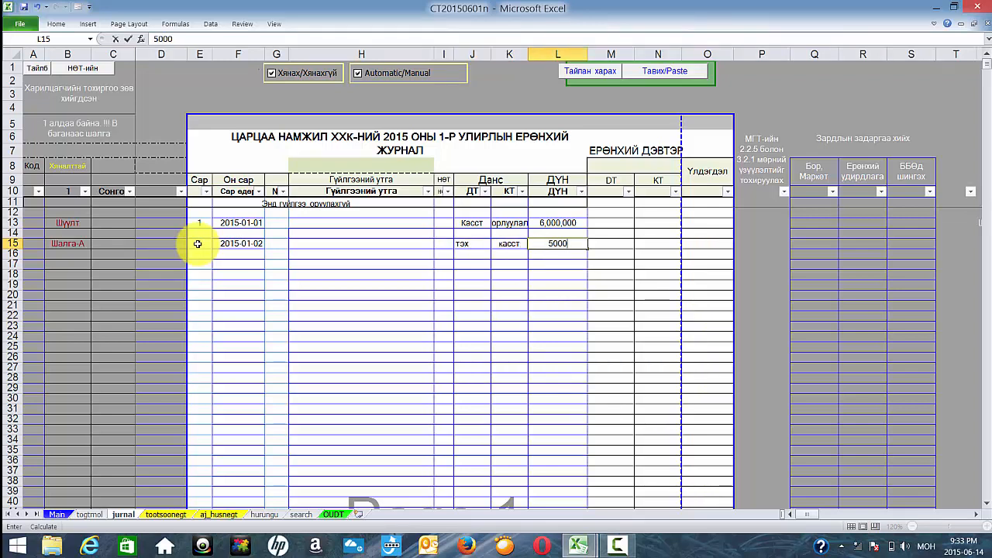
{"action": "type", "text": "0,000"}
{"action": "key", "text": "Return"}
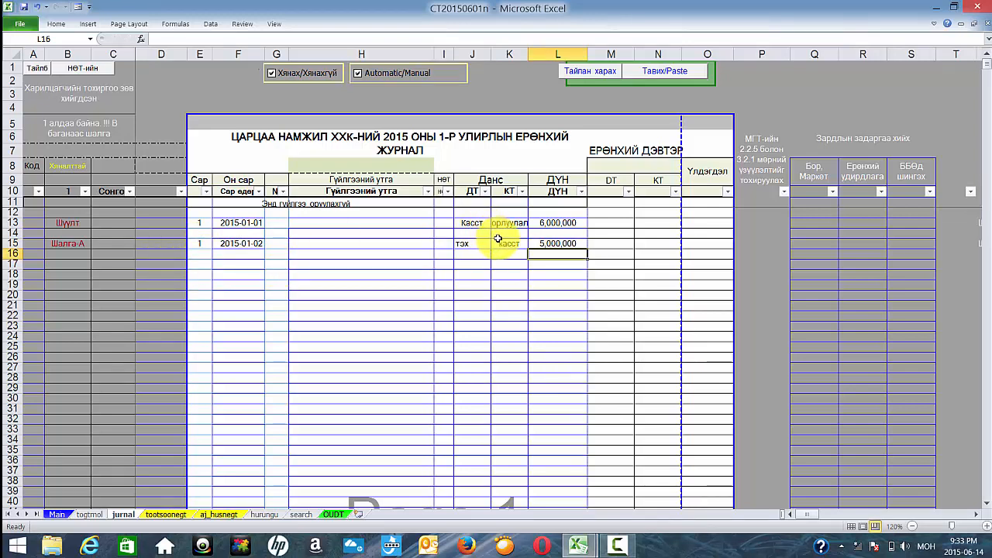
Assign code u1 to the тэх/касст journal entry in row 15.
{"action": "left_click_drag", "start_coordinate": [498, 238], "coordinate": [450, 255]}
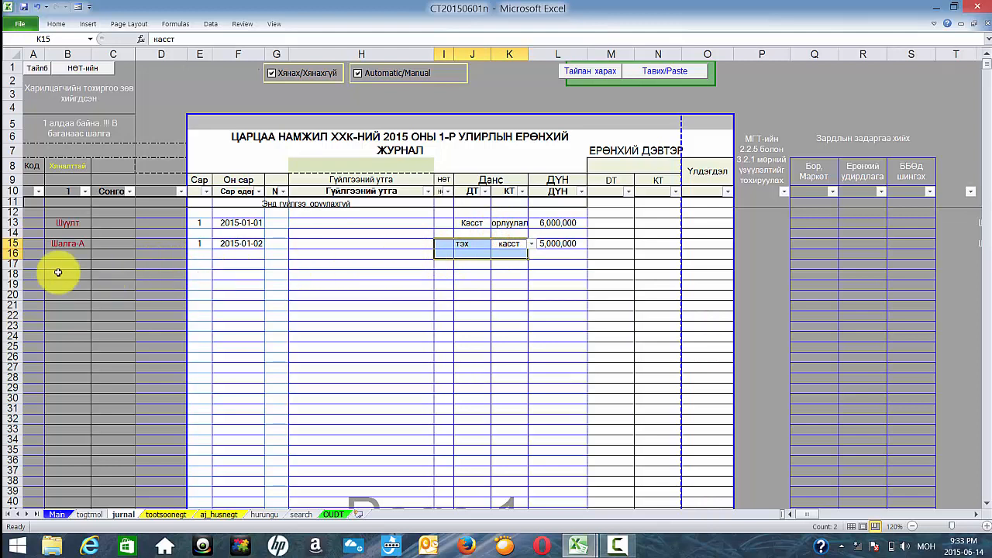
{"action": "left_click", "coordinate": [59, 243]}
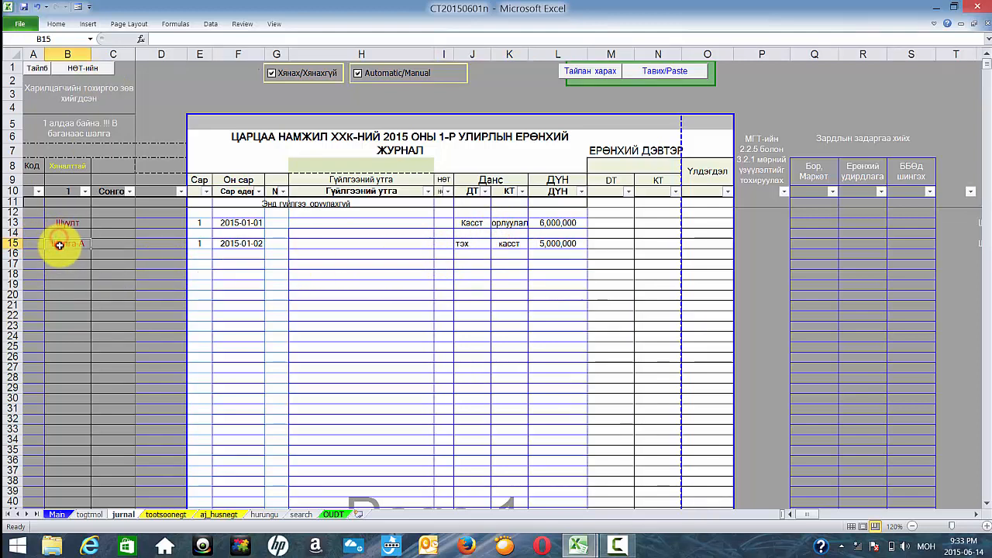
{"action": "left_click", "coordinate": [31, 245]}
{"action": "key", "text": "alt+Down"}
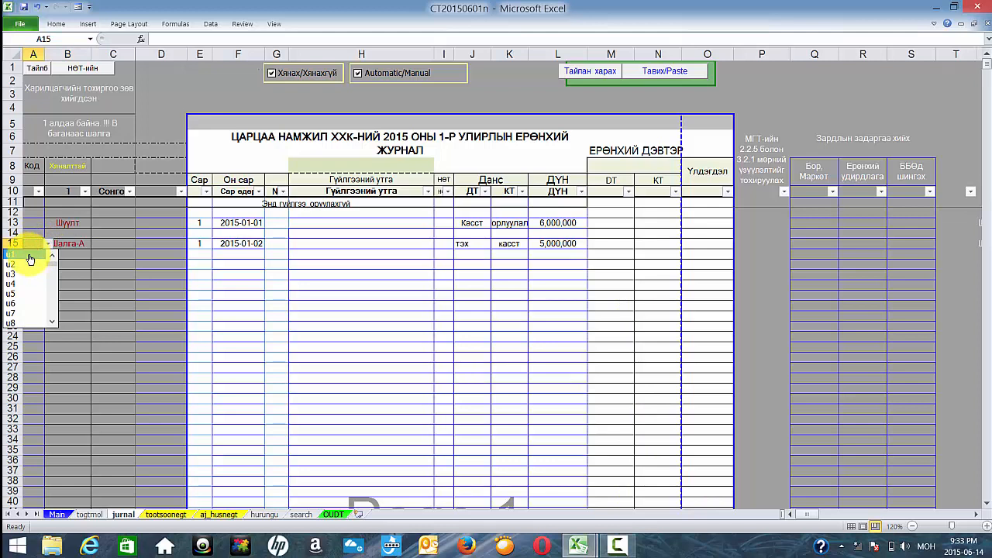
{"action": "left_click", "coordinate": [28, 255]}
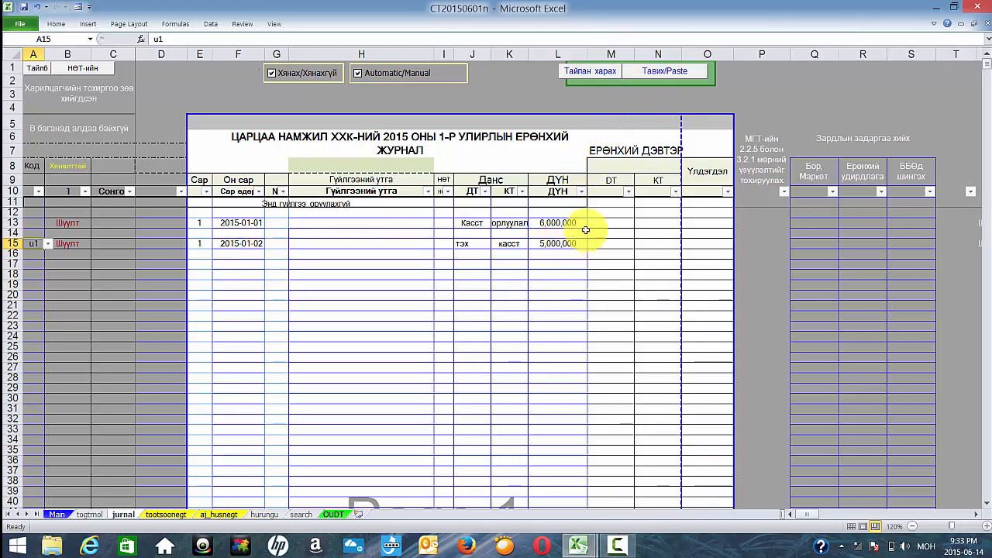
Open the detailed fixed asset register from MagicFinance's Хөрөнгө commands.
{"action": "left_click", "coordinate": [596, 73]}
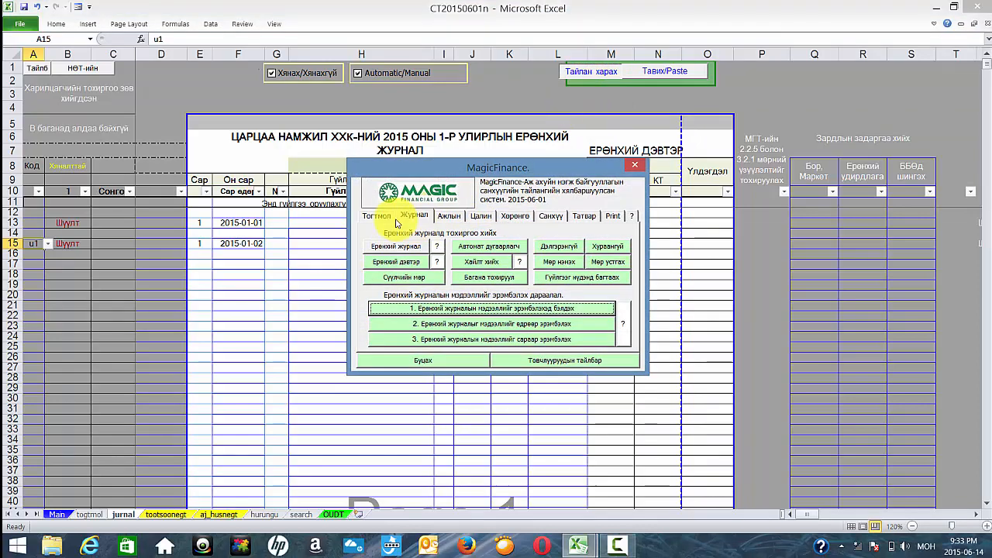
{"action": "left_click", "coordinate": [508, 215]}
{"action": "left_click", "coordinate": [503, 270]}
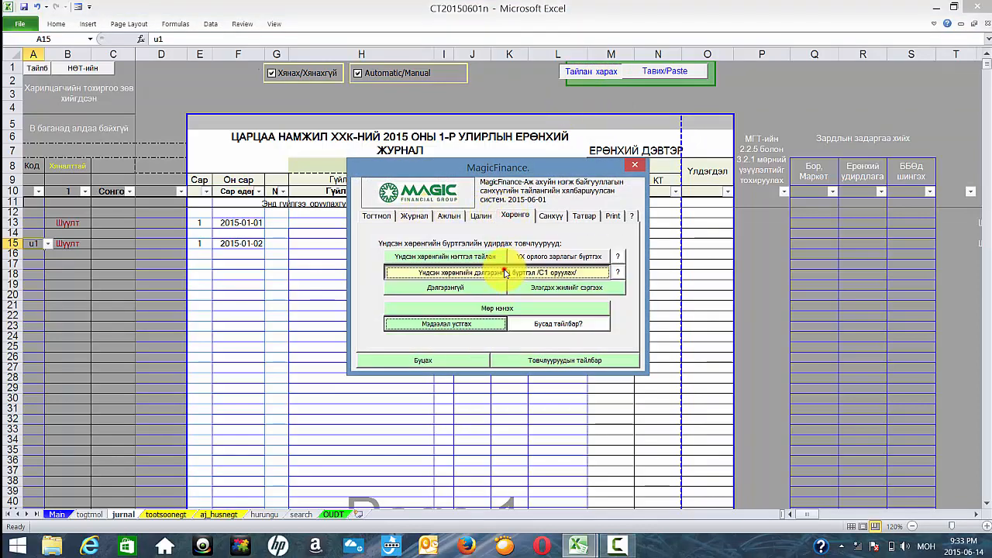
{"action": "left_click", "coordinate": [531, 305]}
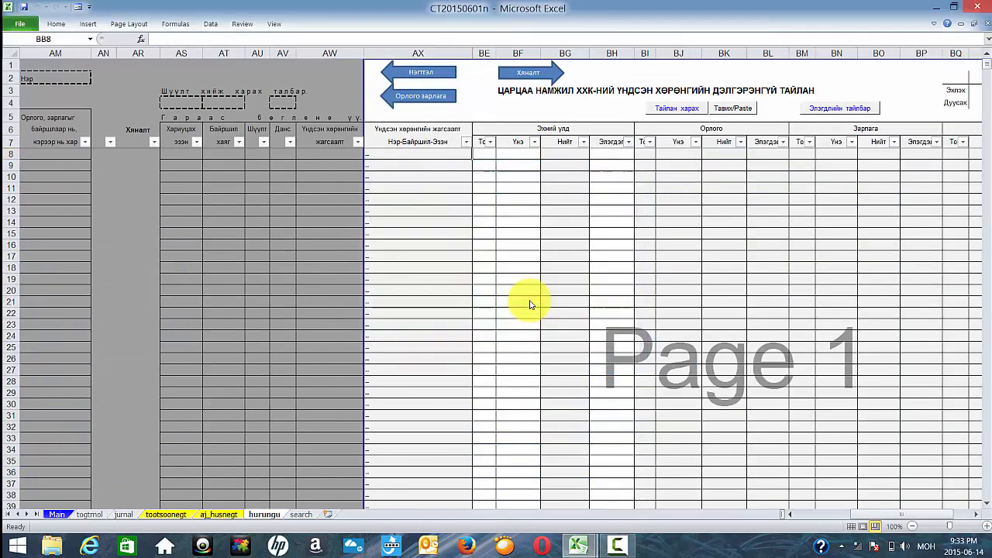
List the assets ширээ, сандал and тавиур in AW8:AW10 of the fixed asset list column.
{"action": "left_click_drag", "start_coordinate": [318, 156], "coordinate": [177, 212]}
{"action": "left_click", "coordinate": [332, 153]}
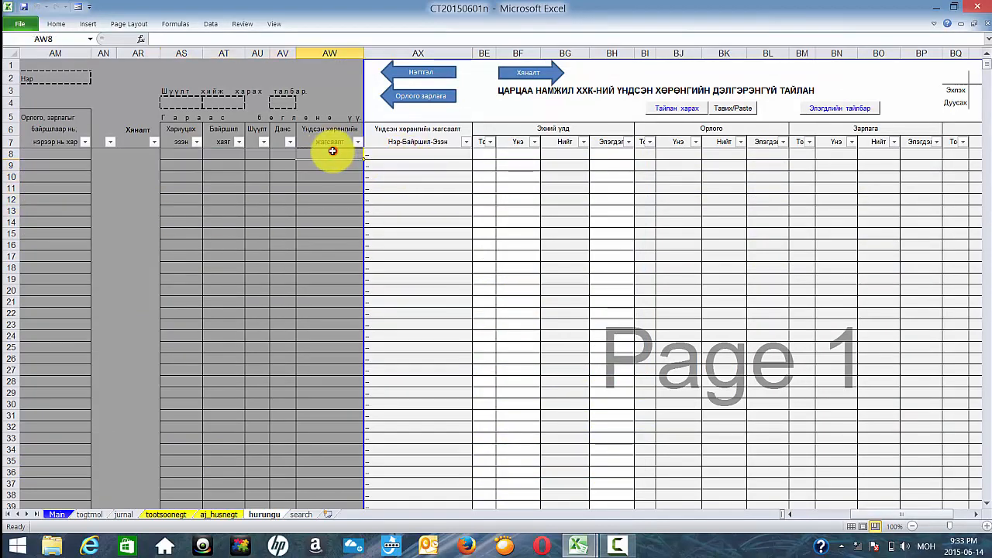
{"action": "type", "text": "ши"}
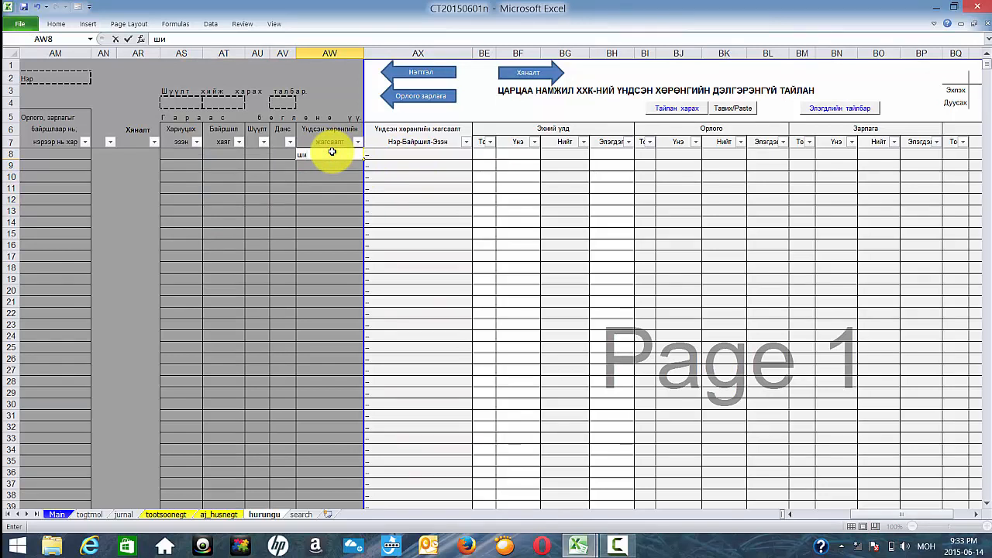
{"action": "type", "text": "рээ"}
{"action": "key", "text": "Return"}
{"action": "type", "text": "сандал"}
{"action": "key", "text": "Return"}
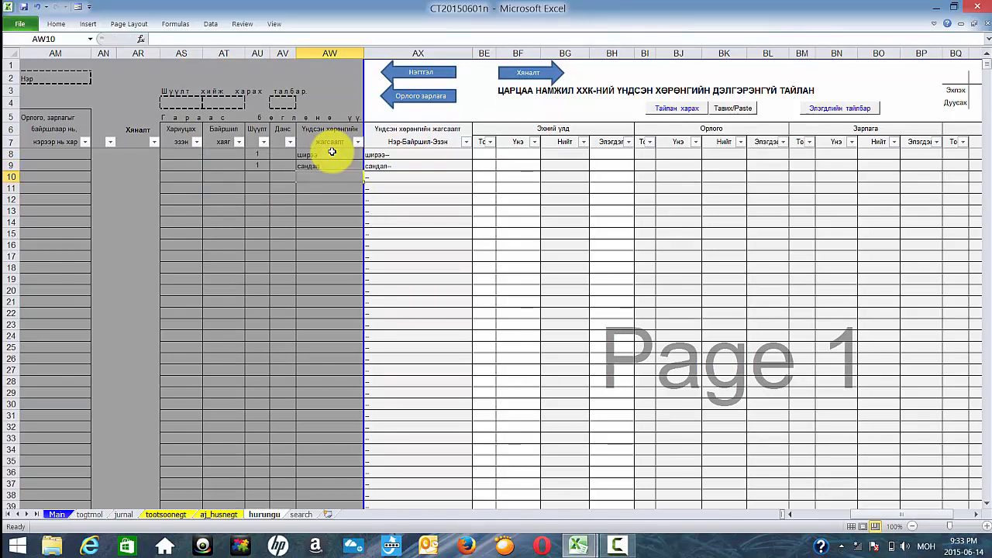
{"action": "type", "text": "тавиур"}
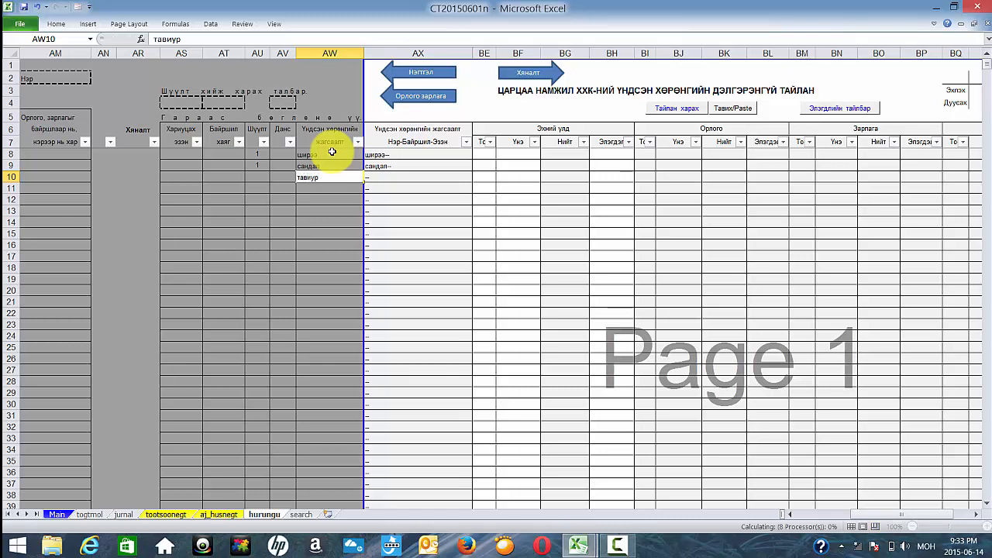
{"action": "key", "text": "Return"}
Assign the account ТЭХ to all three assets in AV8:AV10.
{"action": "left_click", "coordinate": [283, 155]}
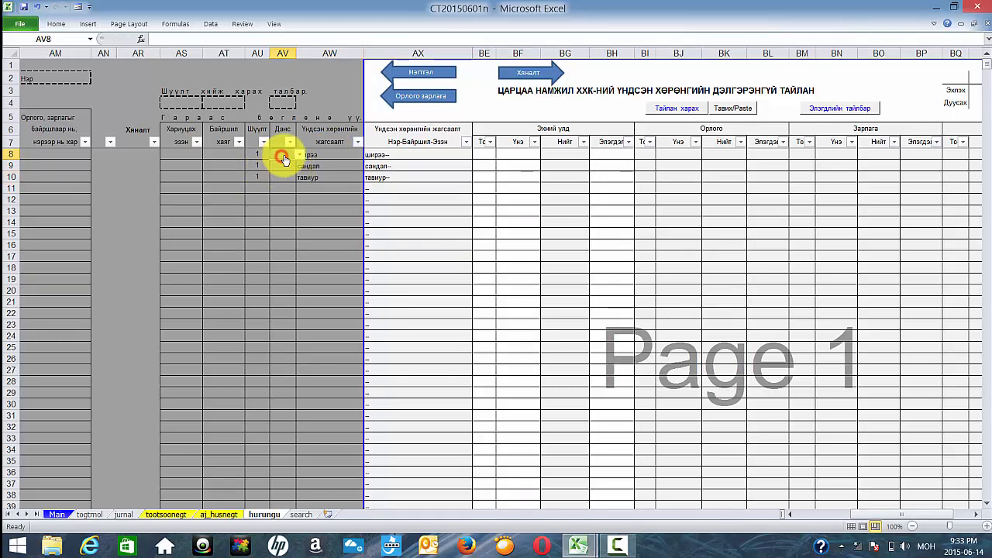
{"action": "left_click", "coordinate": [298, 155]}
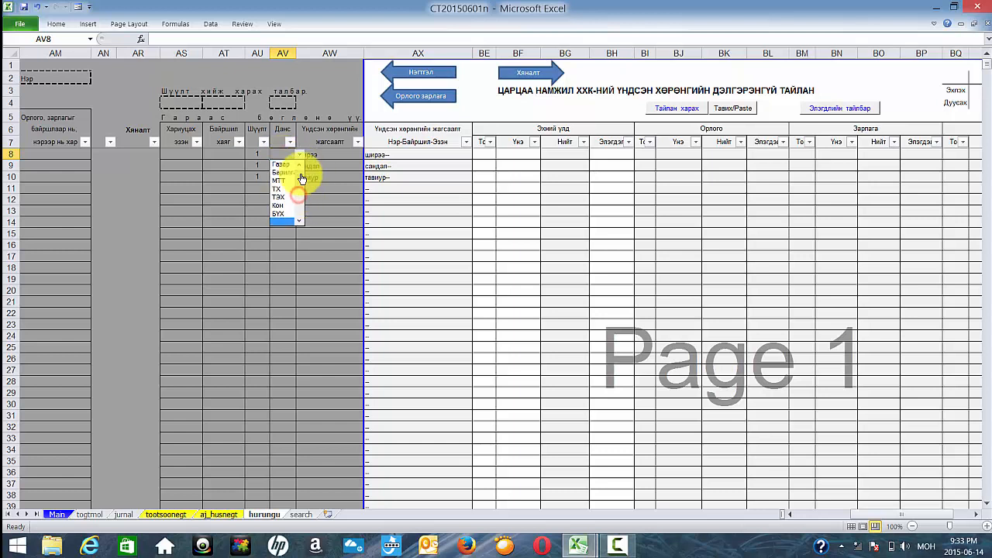
{"action": "left_click", "coordinate": [281, 197]}
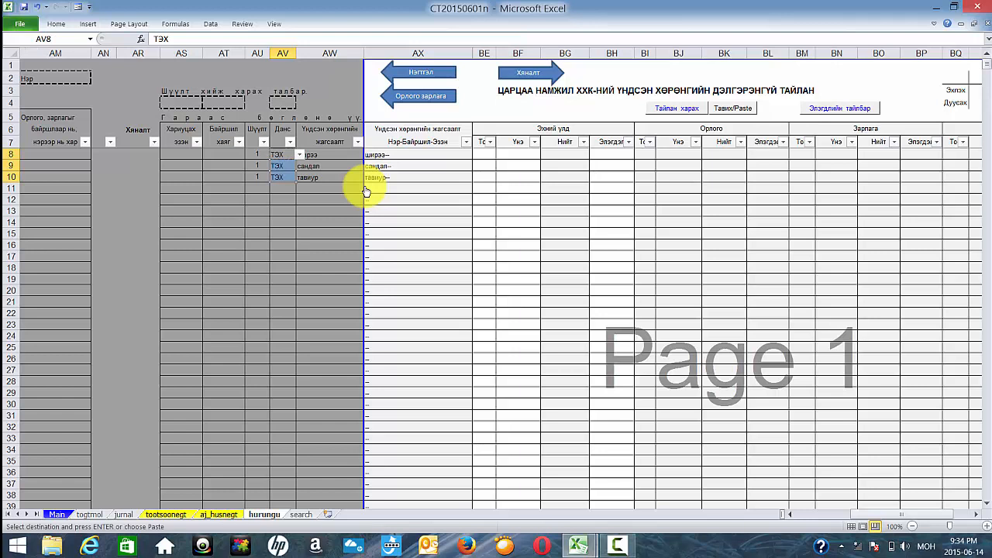
{"action": "left_click_drag", "start_coordinate": [179, 154], "coordinate": [232, 175]}
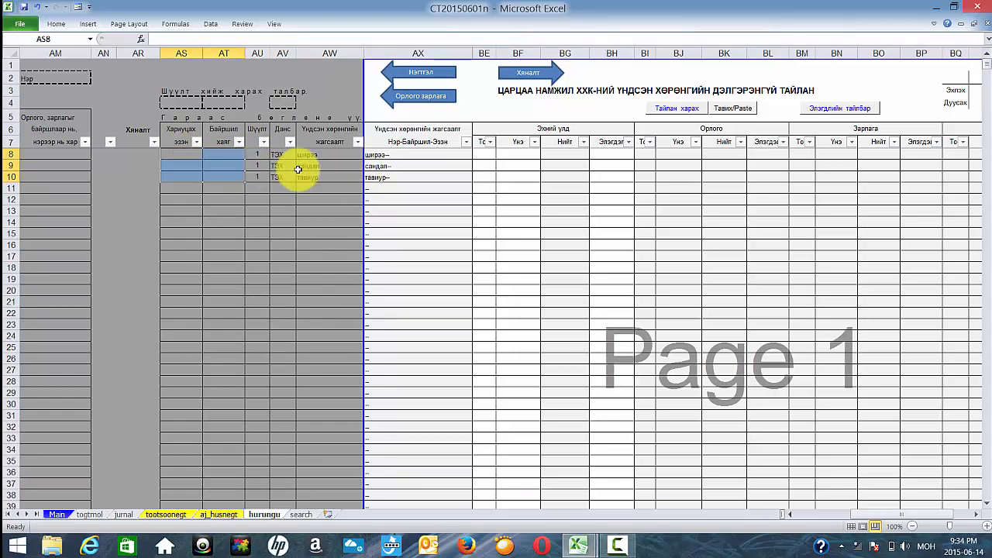
{"action": "left_click_drag", "start_coordinate": [483, 154], "coordinate": [609, 174]}
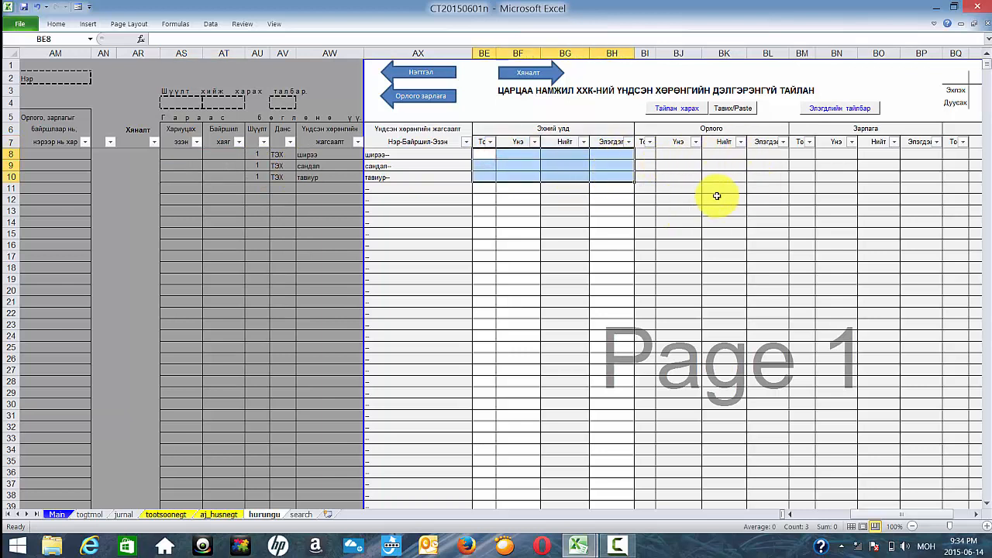
Go to the fixed asset income and expense ledger and choose ширээ--, сандал-- and тавиур-- as asset names in AB8:AB10.
{"action": "left_click", "coordinate": [423, 95]}
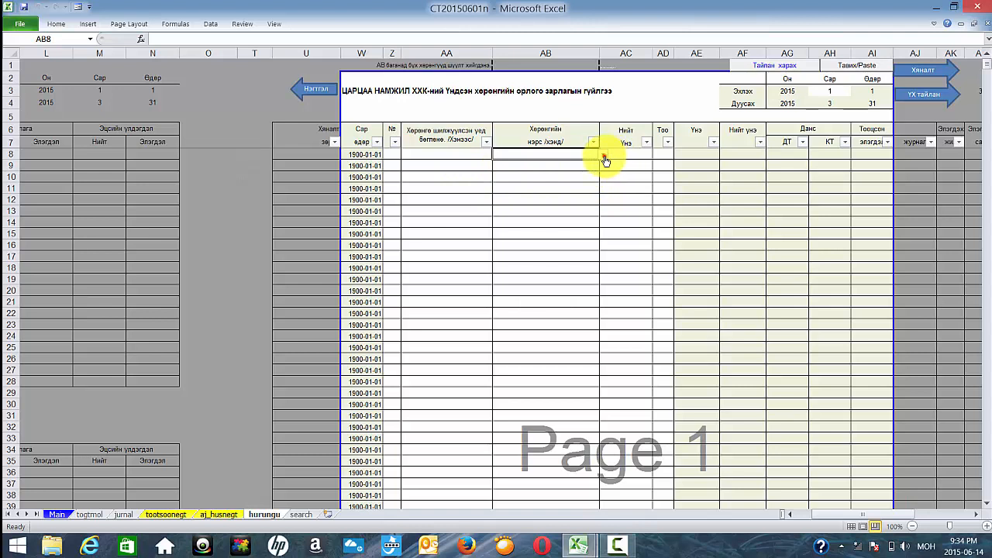
{"action": "left_click", "coordinate": [605, 159]}
{"action": "left_click", "coordinate": [601, 172]}
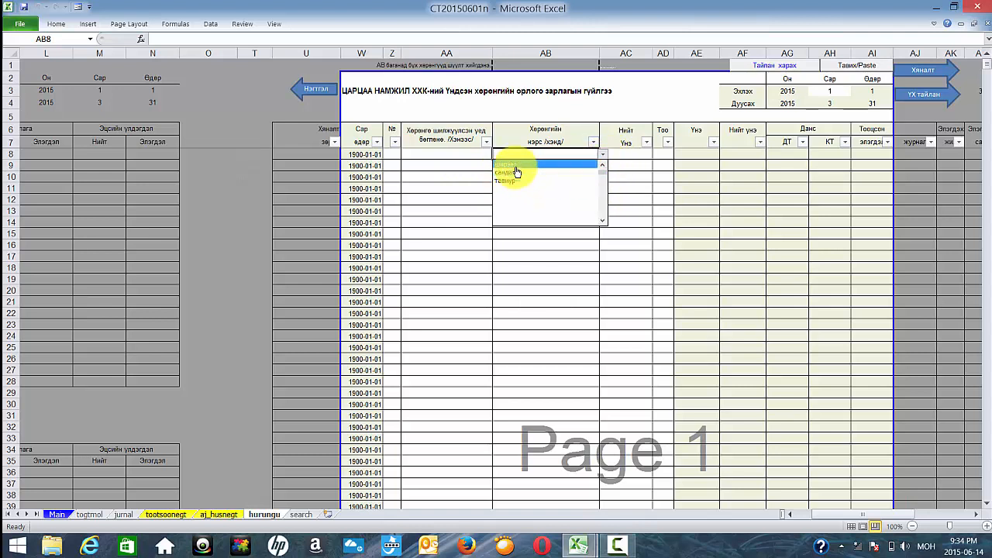
{"action": "left_click", "coordinate": [515, 166]}
{"action": "left_click", "coordinate": [603, 166]}
{"action": "left_click", "coordinate": [602, 170]}
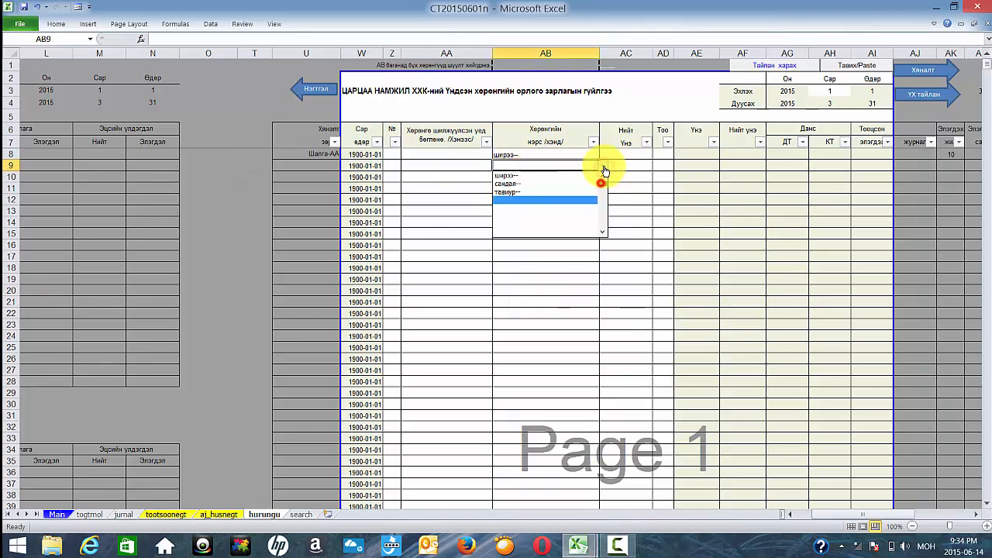
{"action": "left_click", "coordinate": [508, 187]}
{"action": "left_click", "coordinate": [512, 177]}
{"action": "left_click", "coordinate": [603, 177]}
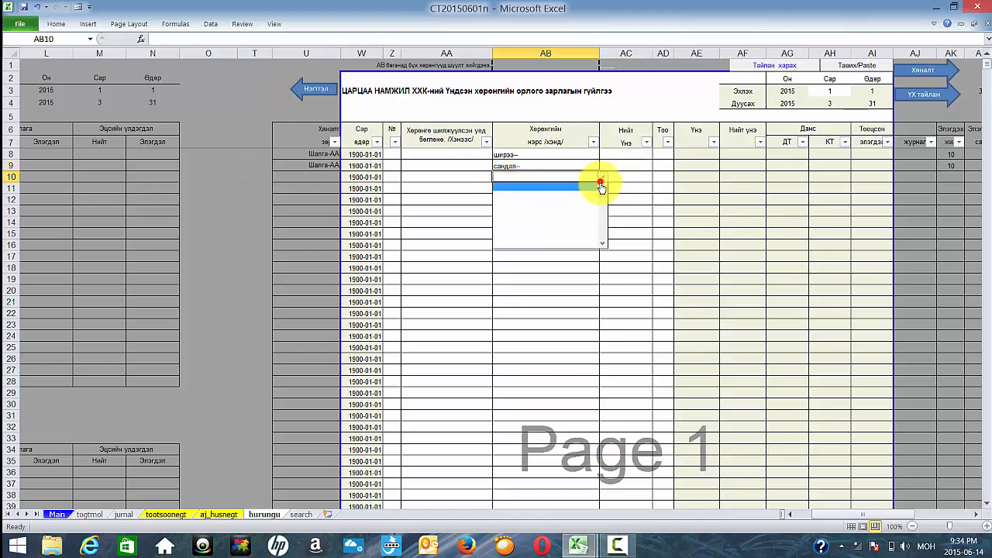
{"action": "left_click", "coordinate": [603, 192]}
{"action": "left_click", "coordinate": [512, 209]}
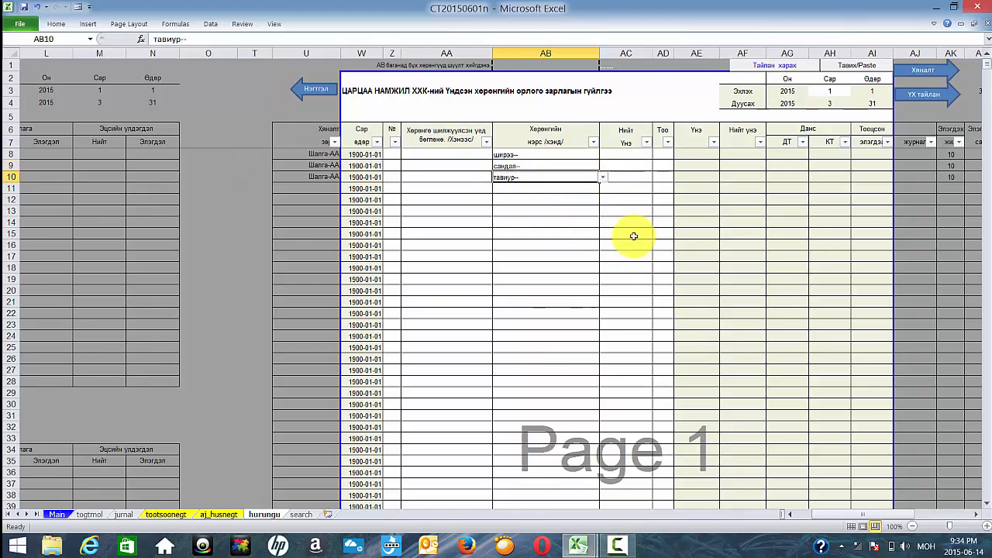
Enter the total values 3,000,000 for ширээ, 1,800,000 for сандал and 200000 for тавиур in AC8:AC10.
{"action": "left_click", "coordinate": [636, 152]}
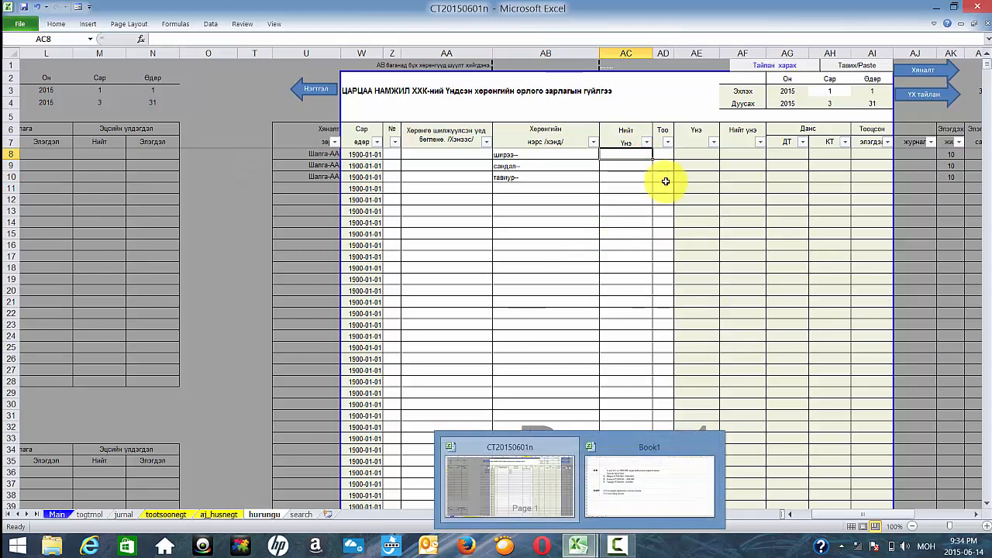
{"action": "type", "text": "300000"}
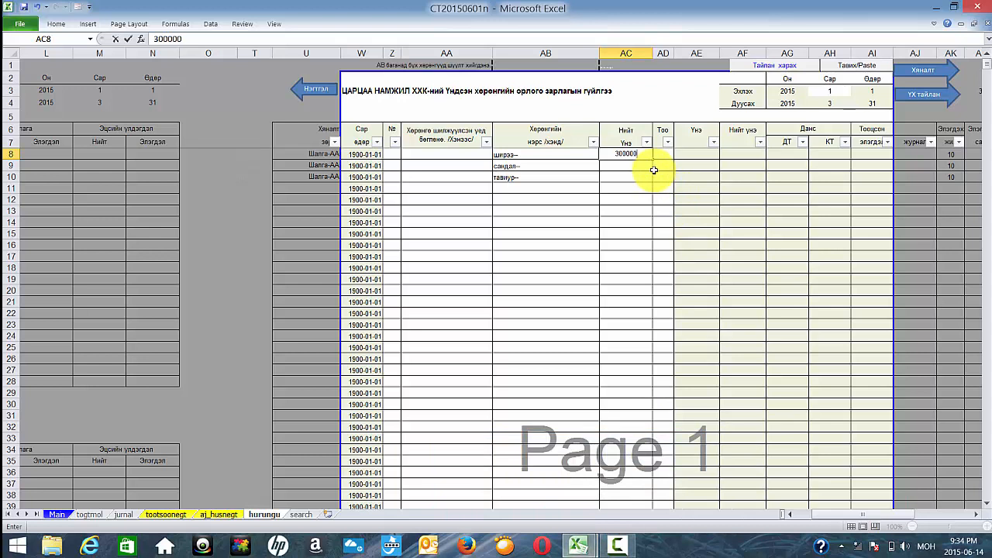
{"action": "type", "text": "18"}
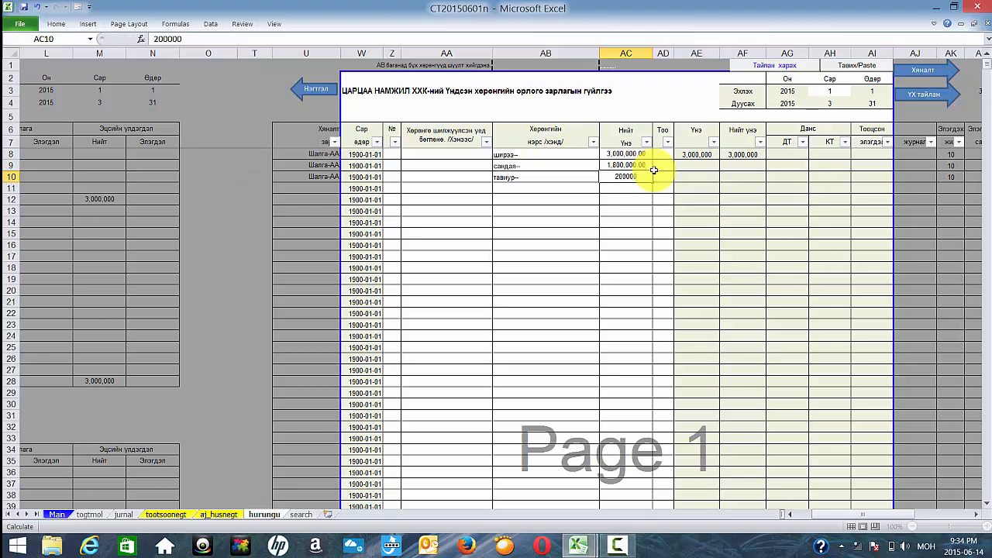
Enter the quantities 6 for ширээ, 6 for сандал and 1 for тавиур in AD8:AD10.
{"action": "key", "text": "Return"}
{"action": "left_click", "coordinate": [663, 154]}
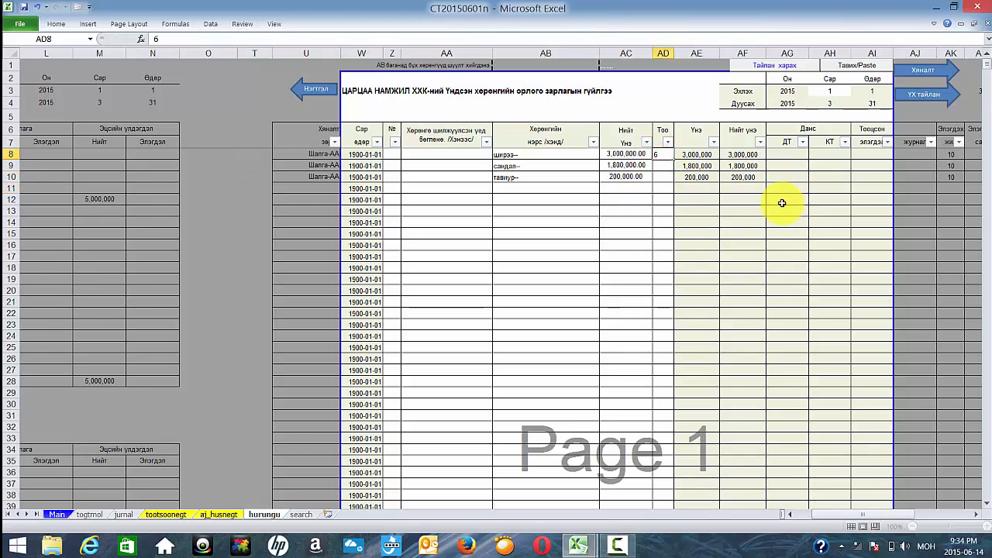
{"action": "key", "text": "Return"}
{"action": "type", "text": "1"}
{"action": "key", "text": "Return"}
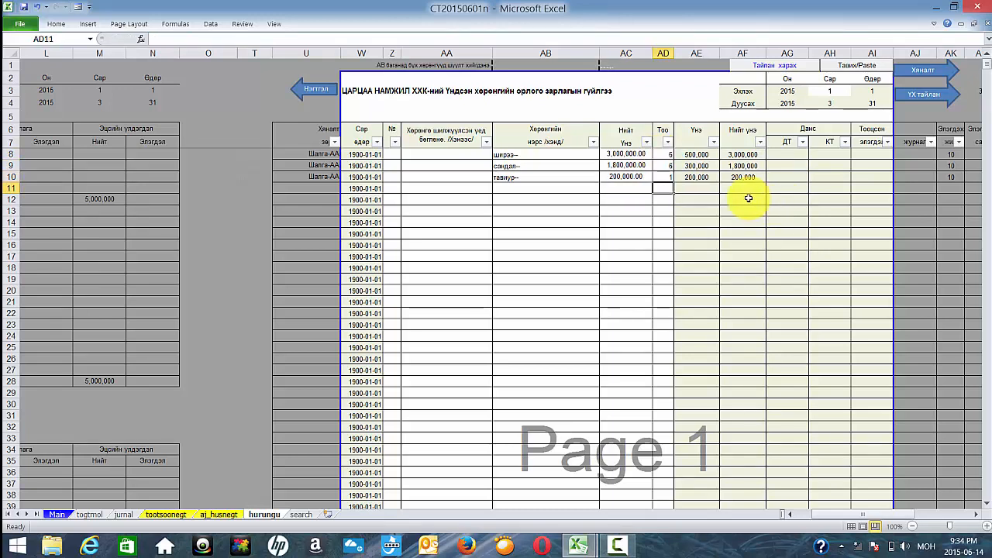
Choose the journal code u1 for ширээ in Z8 and copy it to the сандал and тавиур rows in Z9:Z10.
{"action": "left_click", "coordinate": [393, 154]}
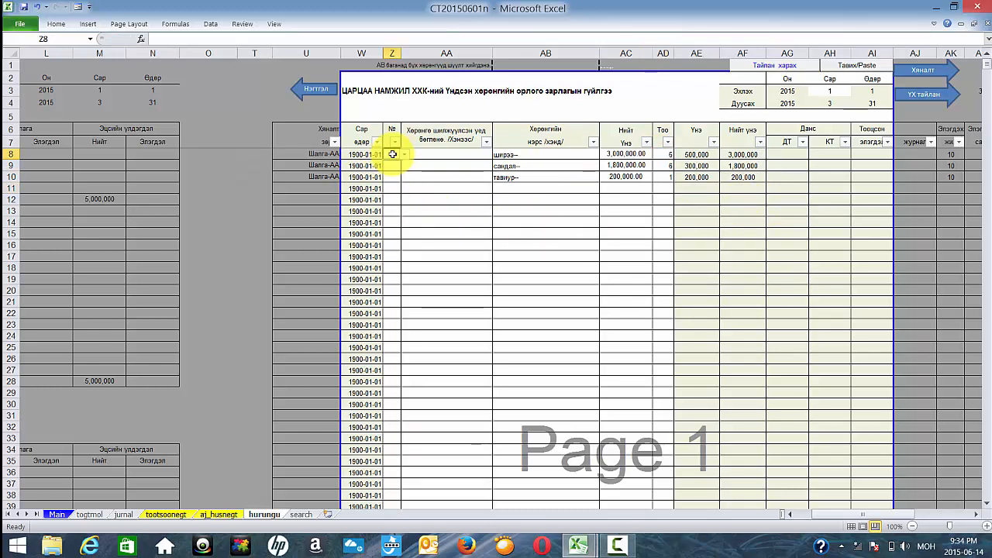
{"action": "left_click", "coordinate": [403, 154]}
{"action": "left_click", "coordinate": [395, 165]}
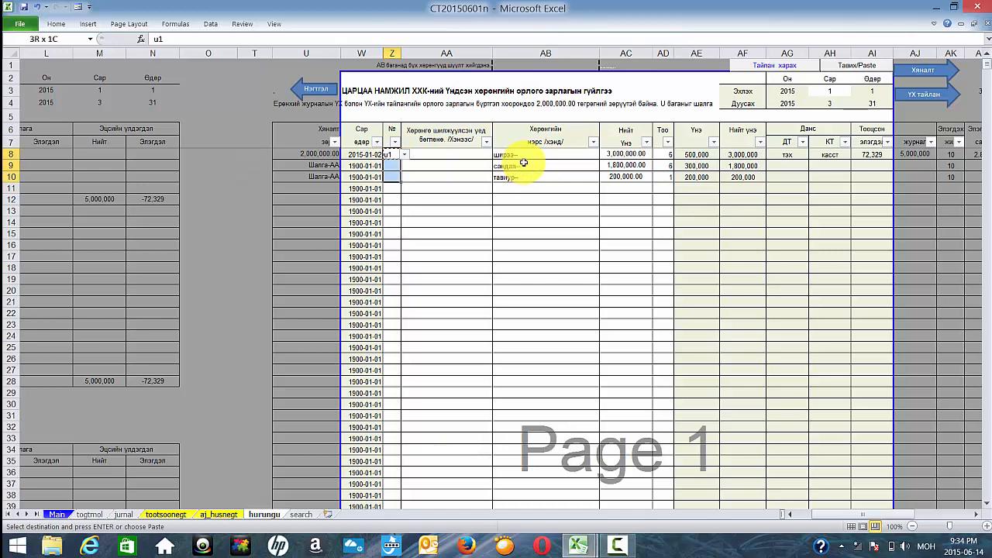
{"action": "key", "text": "Return"}
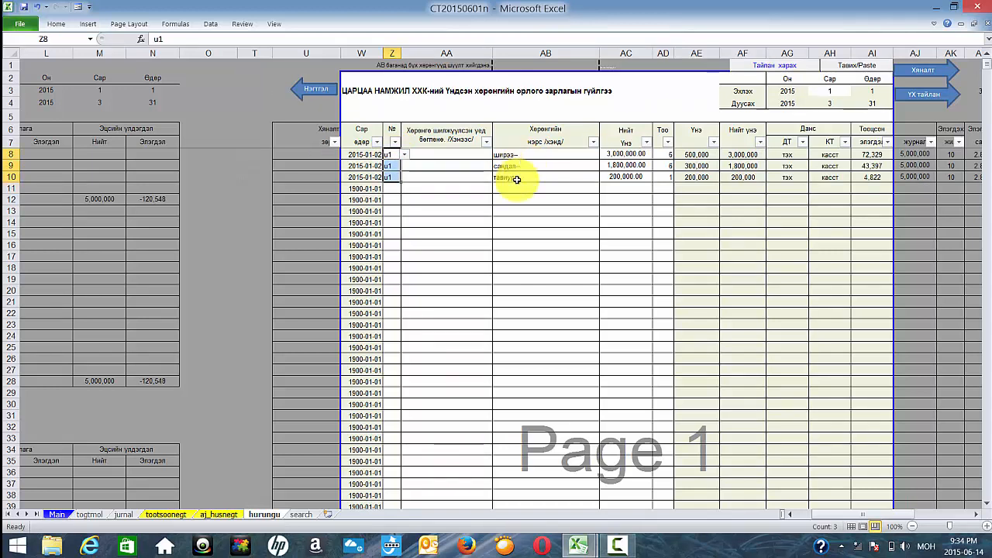
{"action": "left_click", "coordinate": [512, 207]}
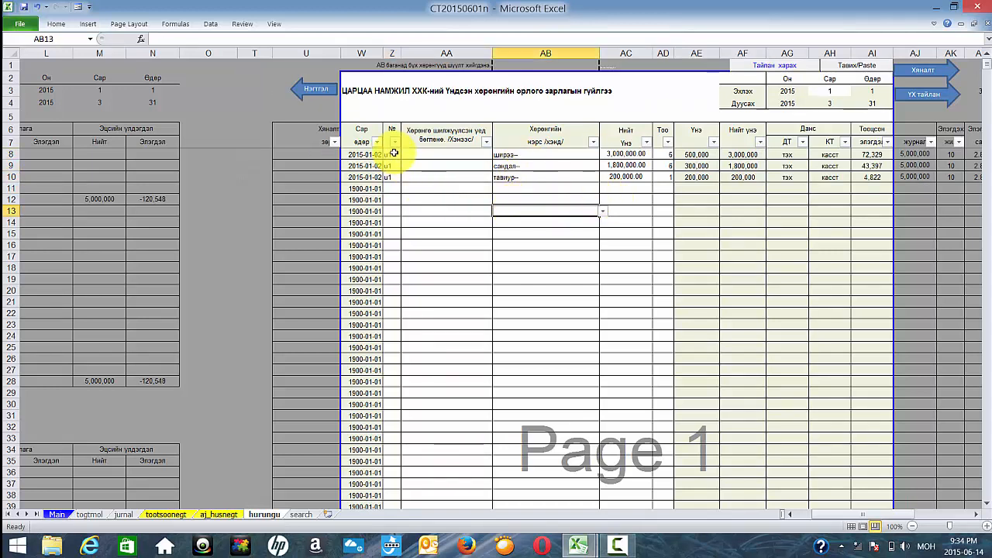
Check the debit and credit accounts in AG8:AH10 and the control column cells U8:U10 for the three assets.
{"action": "left_click", "coordinate": [802, 156]}
{"action": "left_click_drag", "start_coordinate": [802, 156], "coordinate": [819, 177]}
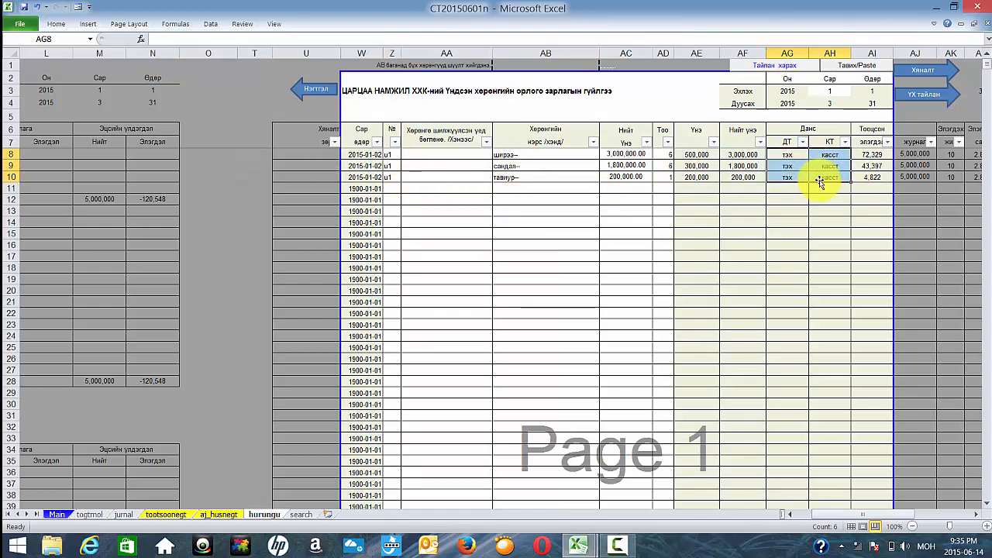
{"action": "left_click", "coordinate": [318, 52]}
{"action": "left_click_drag", "start_coordinate": [300, 155], "coordinate": [301, 177]}
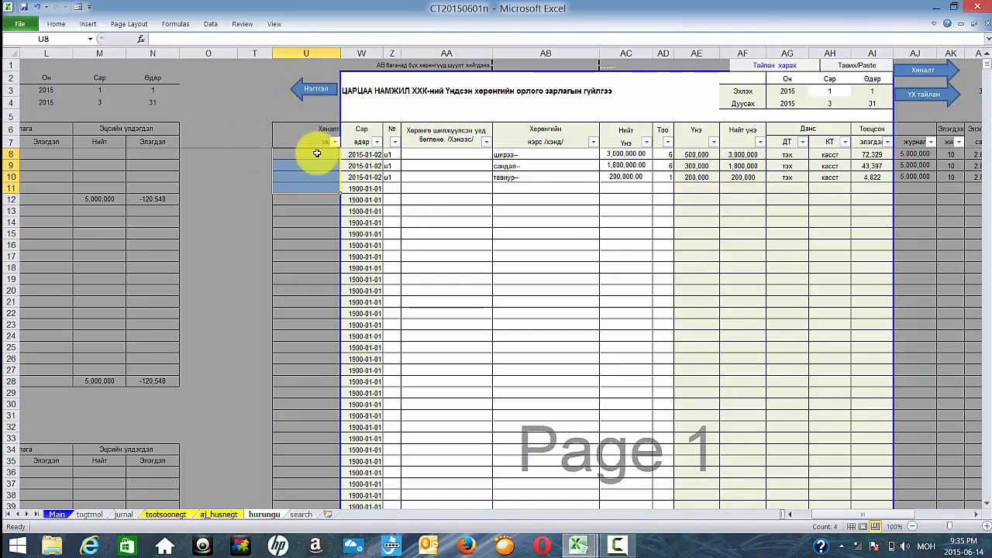
{"action": "left_click_drag", "start_coordinate": [318, 153], "coordinate": [317, 176]}
{"action": "left_click", "coordinate": [561, 189]}
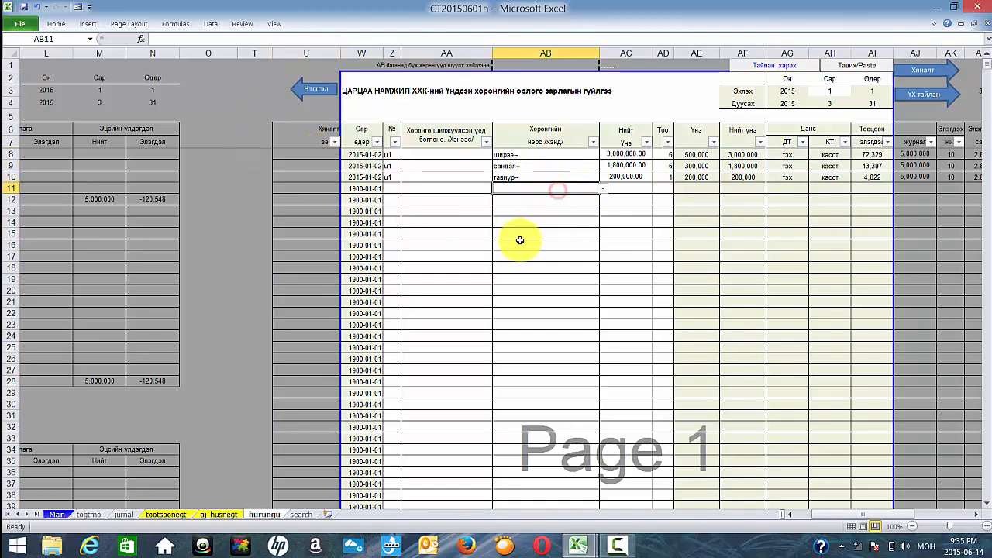
Read the second task, ХОЁР, in the Book1 workbook and return to the CT20150601n workbook.
{"action": "mouse_move", "coordinate": [578, 546]}
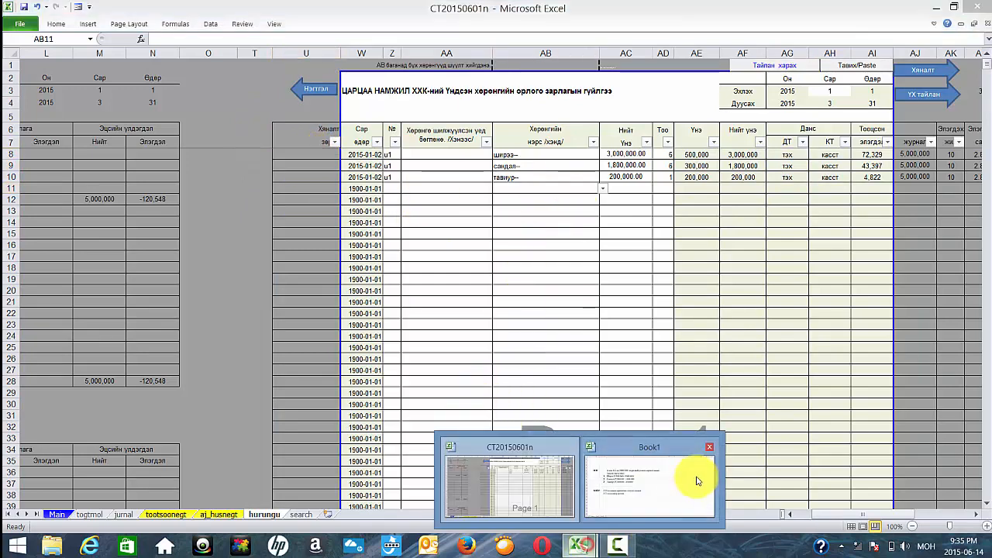
{"action": "left_click", "coordinate": [694, 474]}
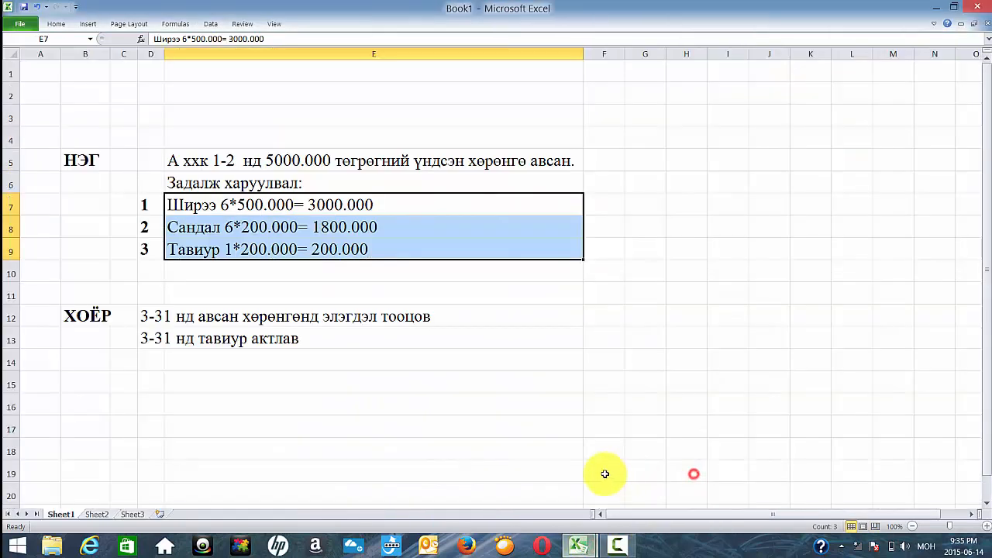
{"action": "left_click", "coordinate": [163, 317]}
{"action": "left_click", "coordinate": [403, 315]}
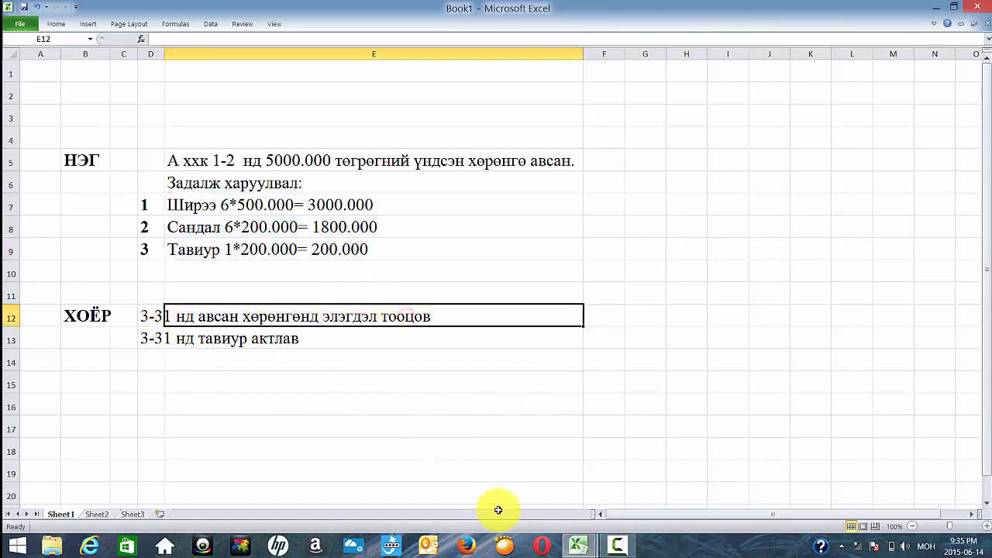
{"action": "mouse_move", "coordinate": [580, 547]}
{"action": "left_click", "coordinate": [527, 504]}
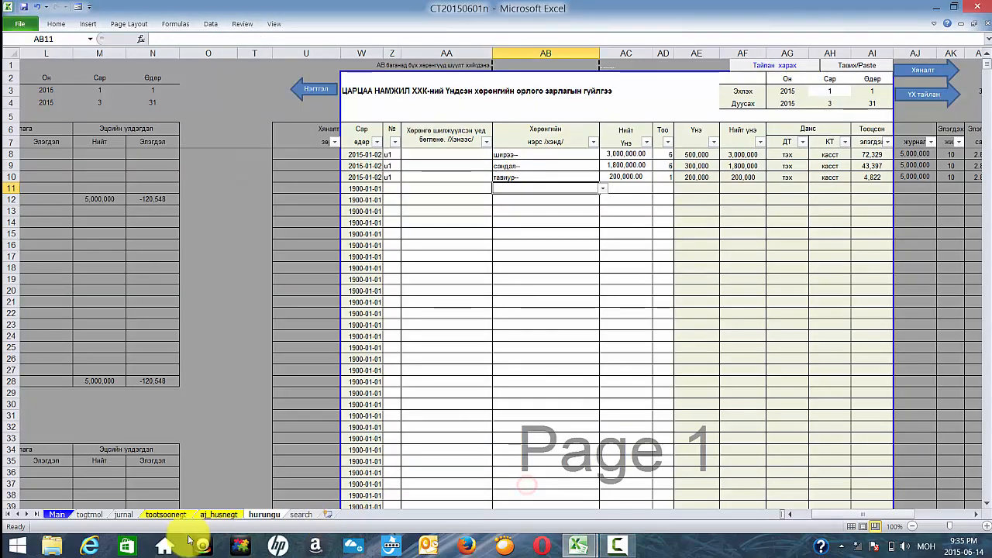
Start a depreciation entry in row 17 of the general journal with month 3, date 2015-03-31, debit эз and credit хэ.тэх.
{"action": "left_click", "coordinate": [131, 517]}
{"action": "left_click", "coordinate": [200, 267]}
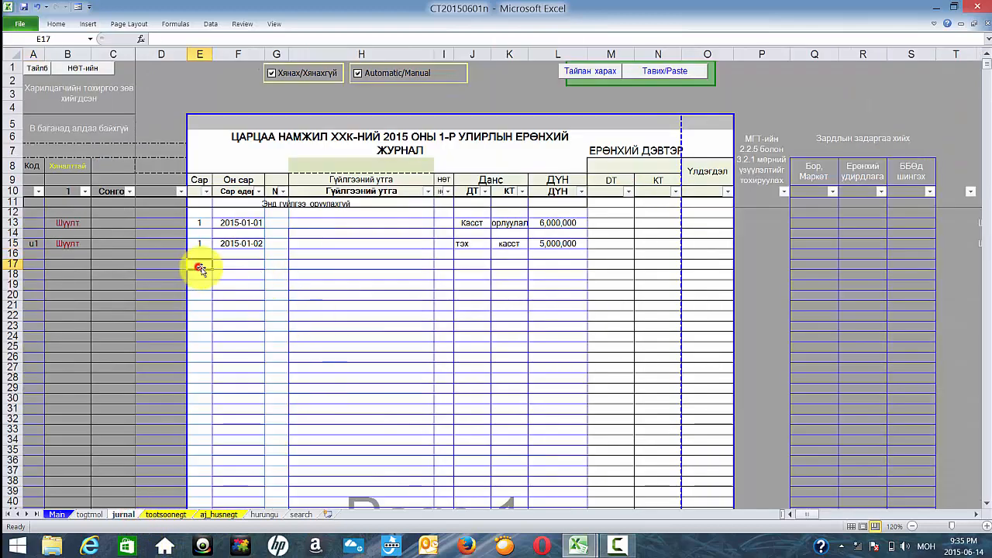
{"action": "type", "text": "2"}
{"action": "key", "text": "Tab"}
{"action": "type", "text": "3-3"}
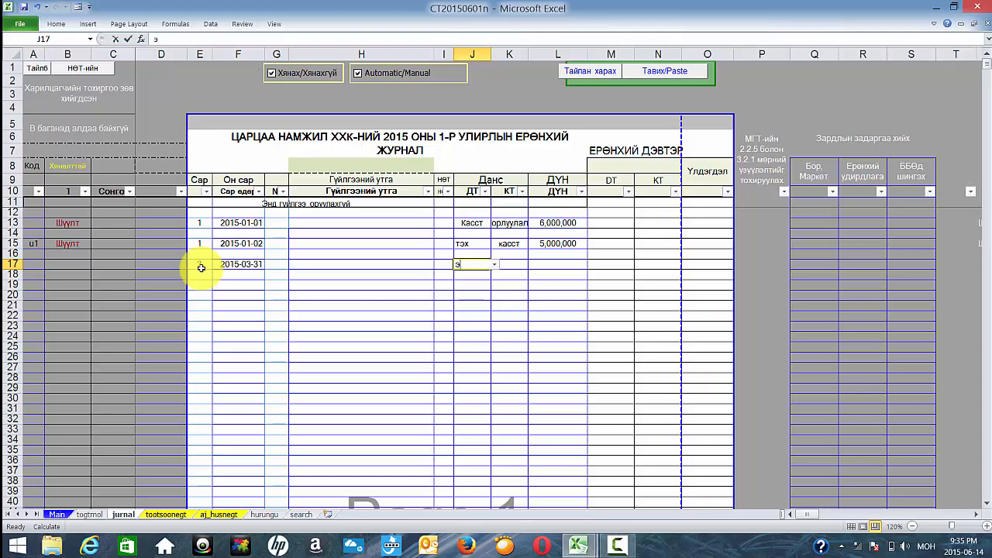
{"action": "key", "text": "Tab"}
{"action": "type", "text": "хэт"}
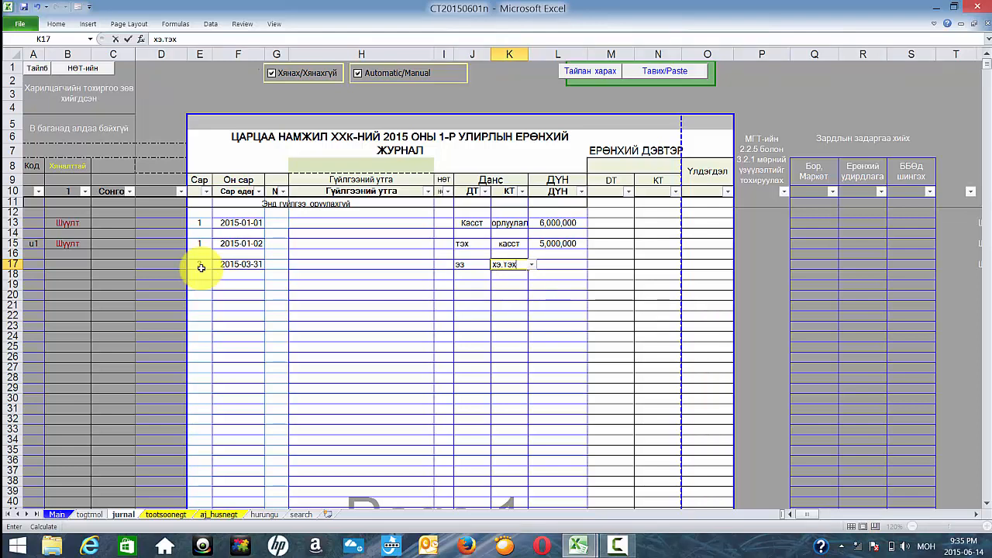
{"action": "key", "text": "Tab"}
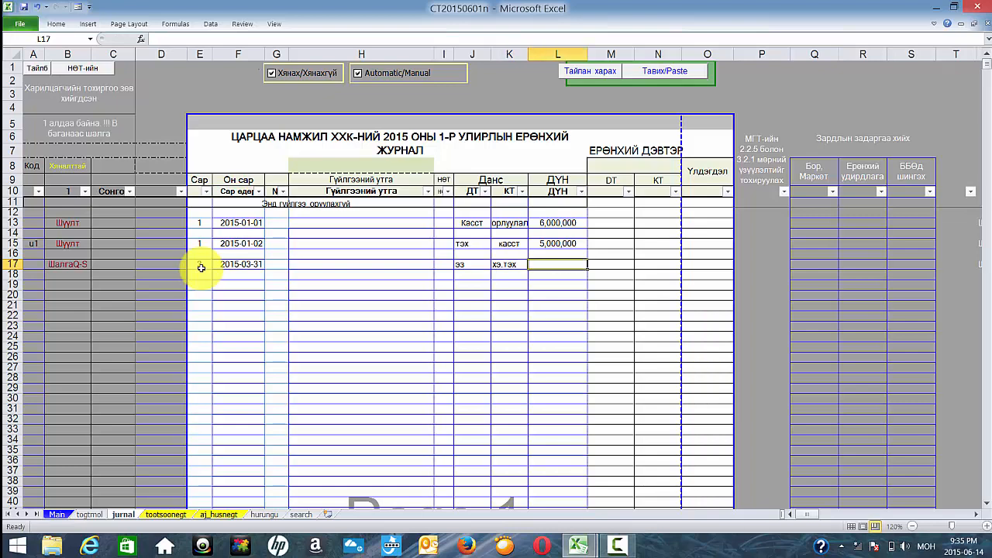
Look up the depreciation due for ТЭХ on the togtmol sheet and enter 120548 as the amount in journal cell L17.
{"action": "left_click", "coordinate": [89, 515]}
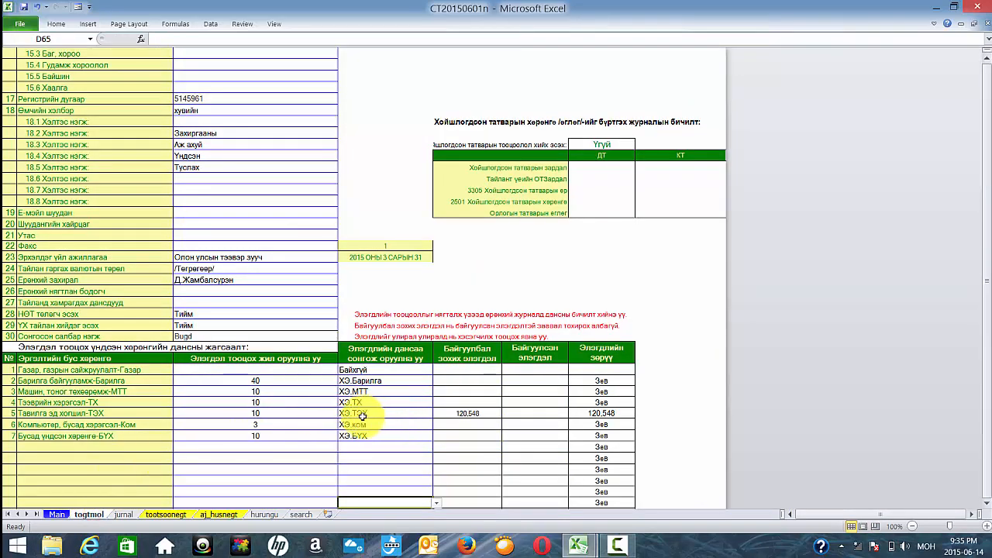
{"action": "left_click", "coordinate": [476, 413]}
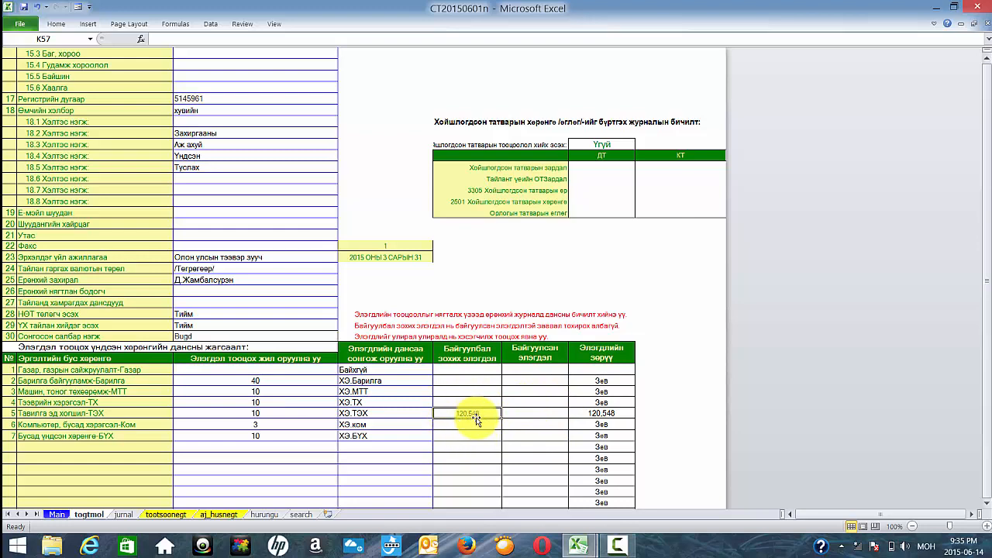
{"action": "key", "text": "ctrl+c"}
{"action": "key", "text": "ctrl+Page_Down"}
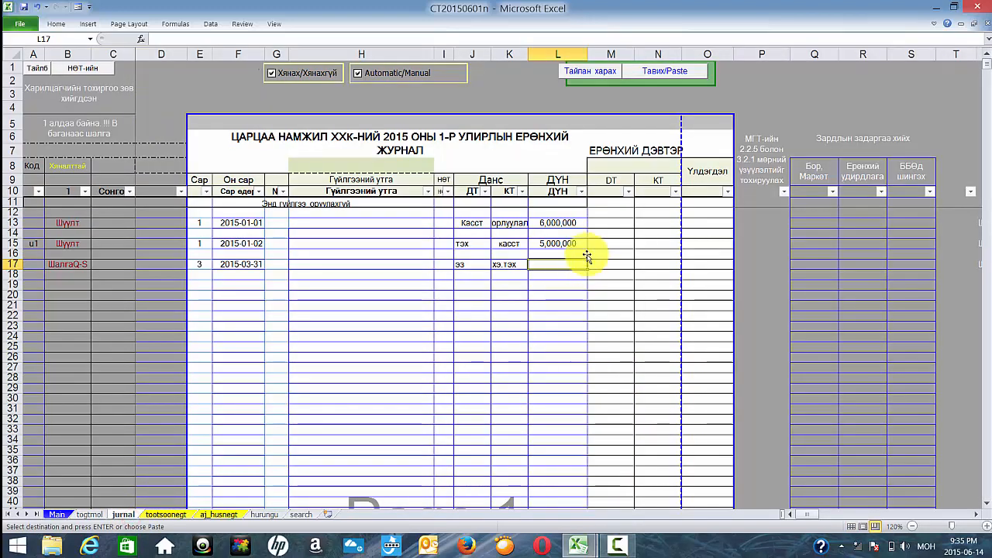
{"action": "left_click", "coordinate": [672, 71]}
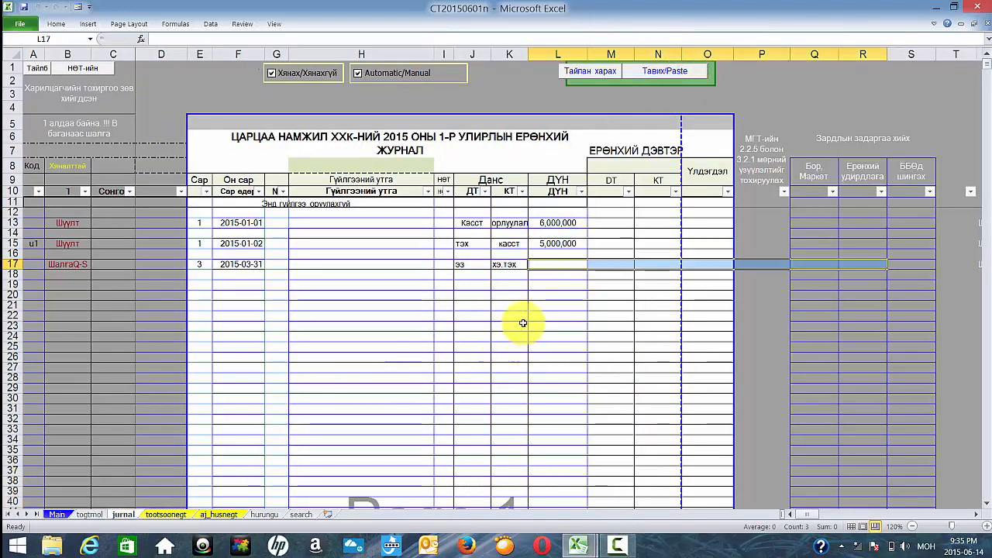
{"action": "left_click", "coordinate": [556, 266]}
{"action": "type", "text": "120548"}
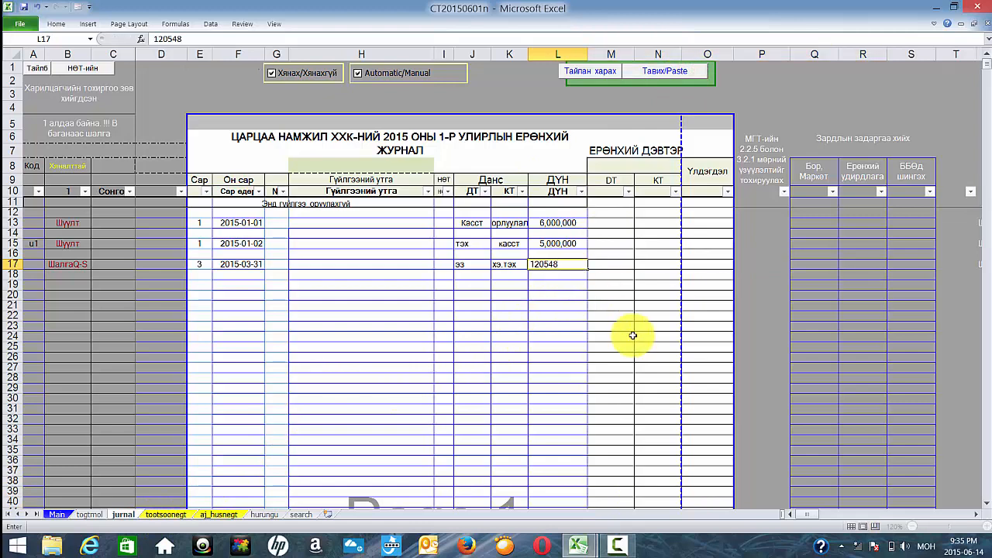
{"action": "key", "text": "Return"}
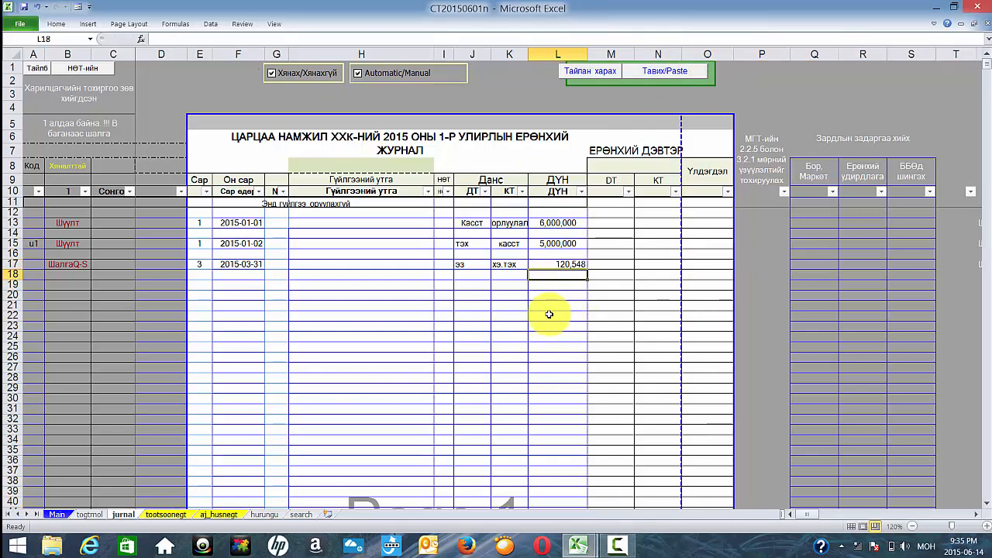
Compare the required and booked depreciation for ТЭХ on the togtmol sheet and check their difference.
{"action": "left_click", "coordinate": [85, 515]}
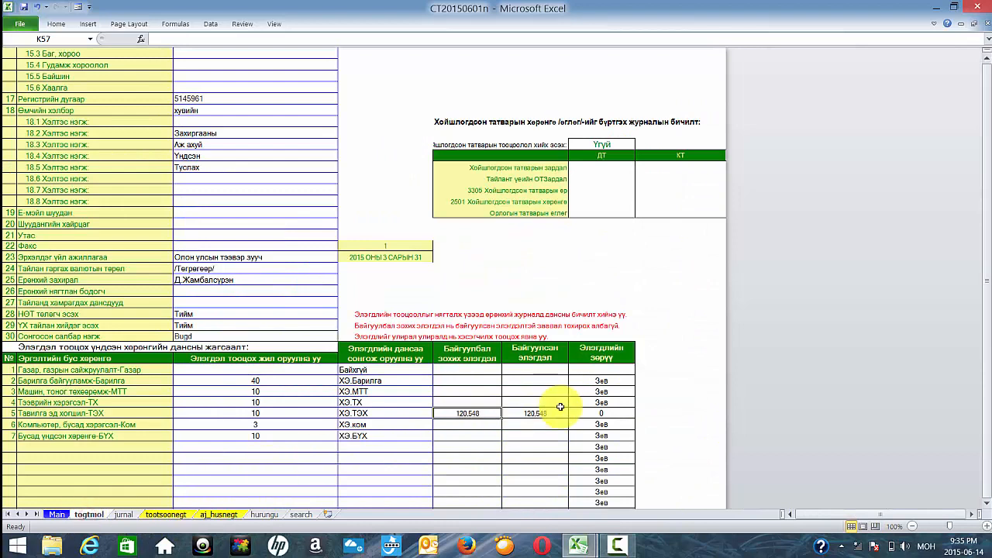
{"action": "left_click_drag", "start_coordinate": [532, 414], "coordinate": [475, 414]}
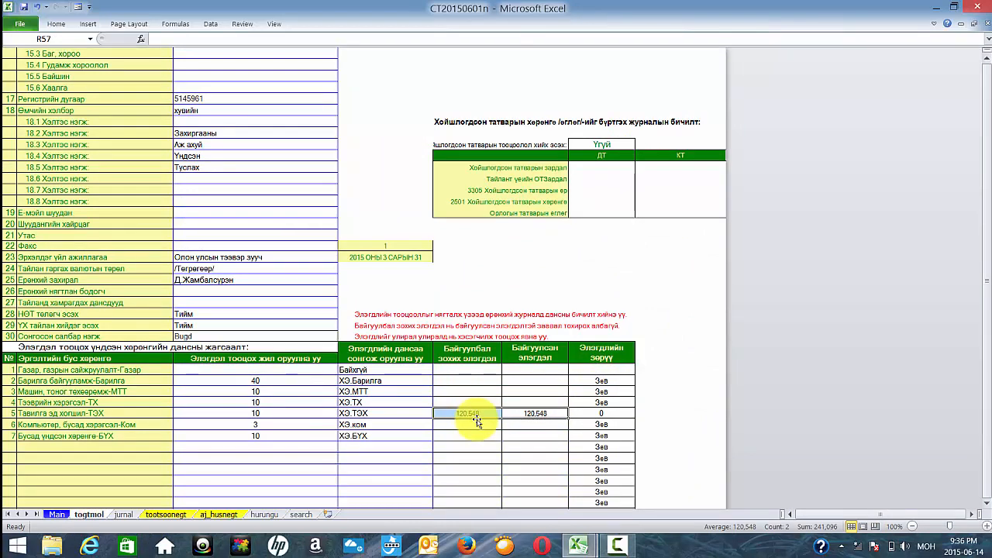
{"action": "left_click", "coordinate": [612, 412]}
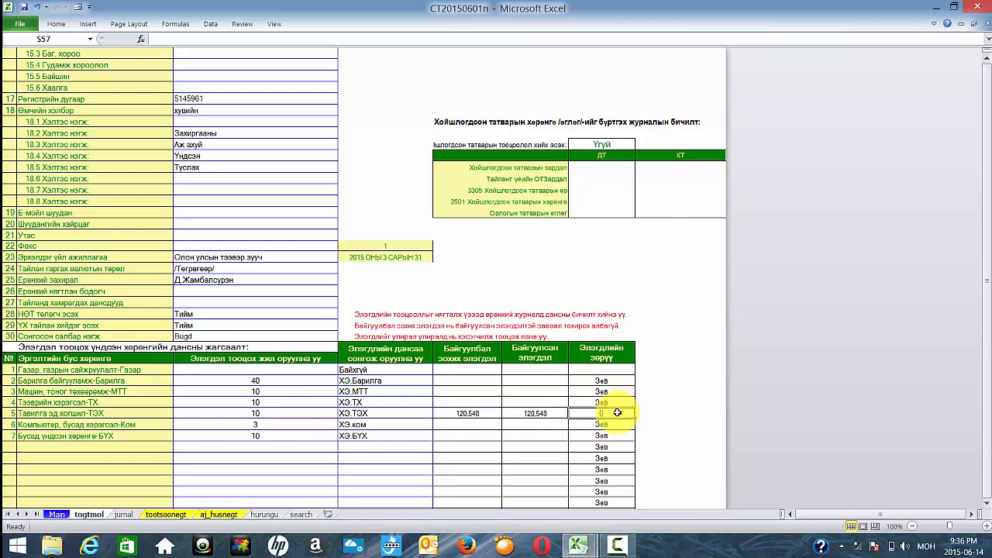
Allocate 100 percent of the row 17 depreciation expense to Ерөнхий удирдлага in journal cell R17.
{"action": "left_click", "coordinate": [126, 515]}
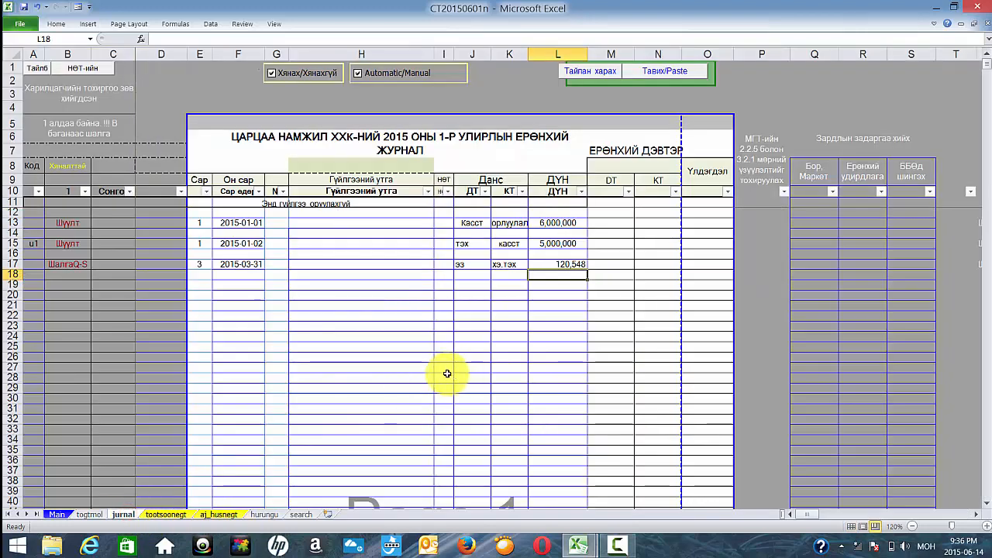
{"action": "left_click", "coordinate": [481, 266]}
{"action": "key", "text": "Right"}
{"action": "key", "text": "Right"}
{"action": "key", "text": "Right"}
{"action": "key", "text": "Right"}
{"action": "key", "text": "Right"}
{"action": "key", "text": "Right"}
{"action": "key", "text": "Right"}
{"action": "key", "text": "Right"}
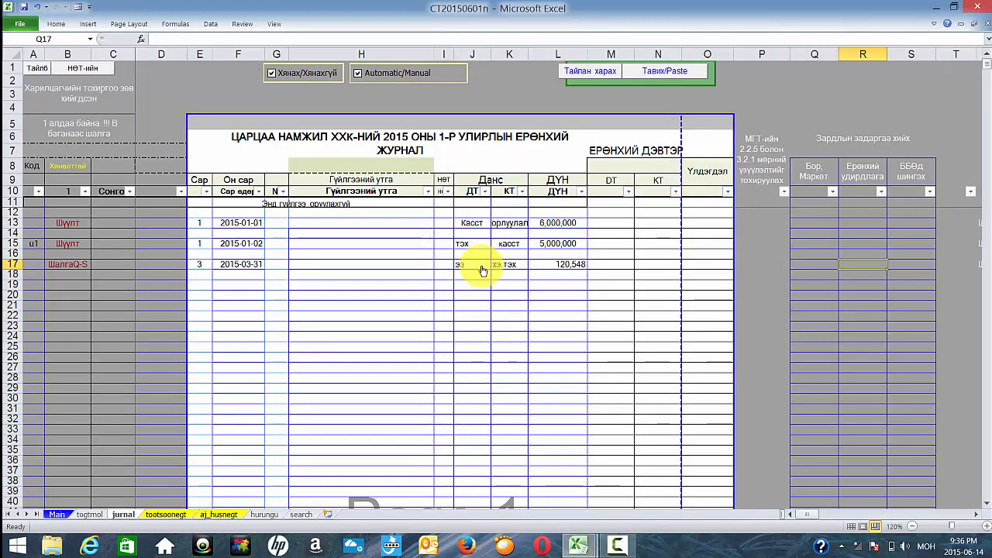
{"action": "type", "text": "100"}
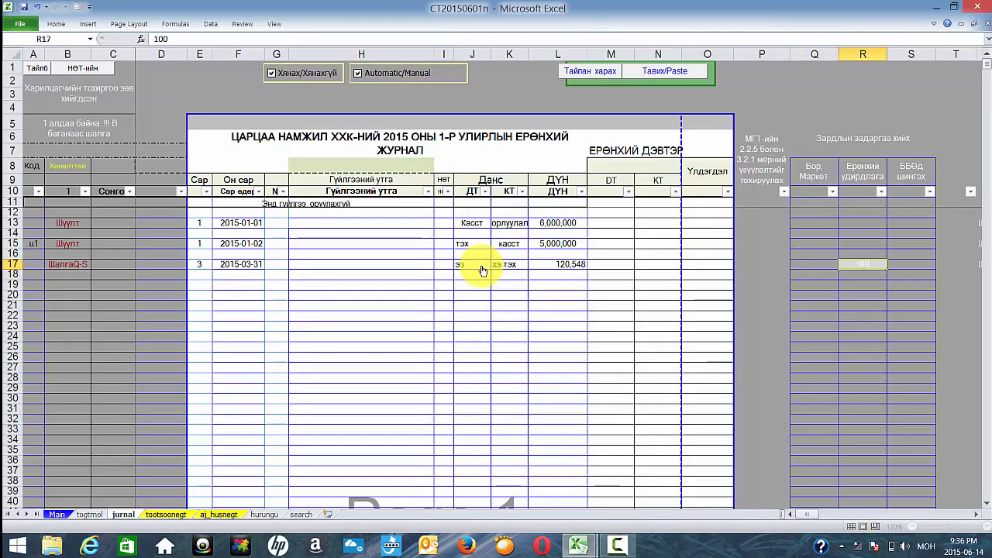
{"action": "key", "text": "Return"}
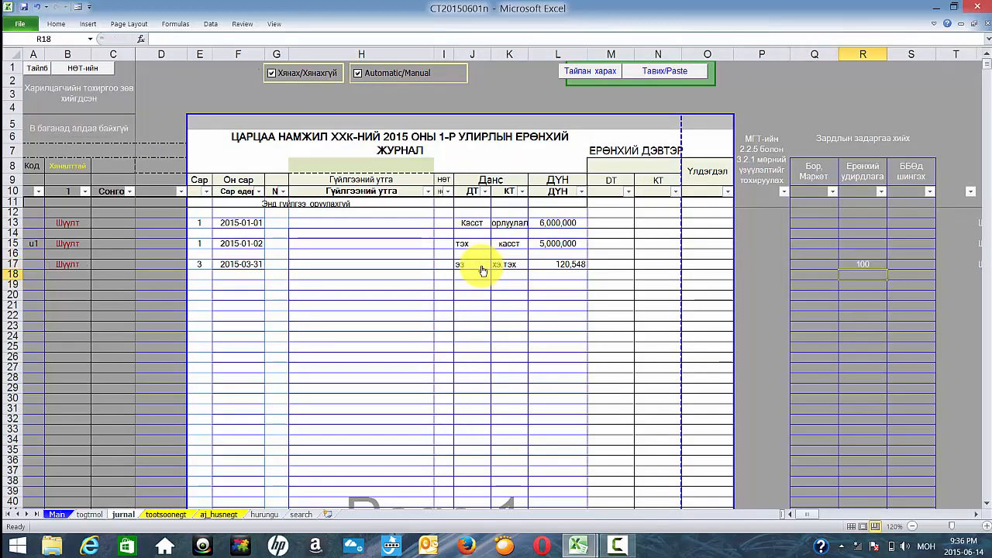
Examine the depreciation of the three assets in BL8:BL10 of the detailed fixed asset report and return to the general journal.
{"action": "left_click", "coordinate": [207, 286]}
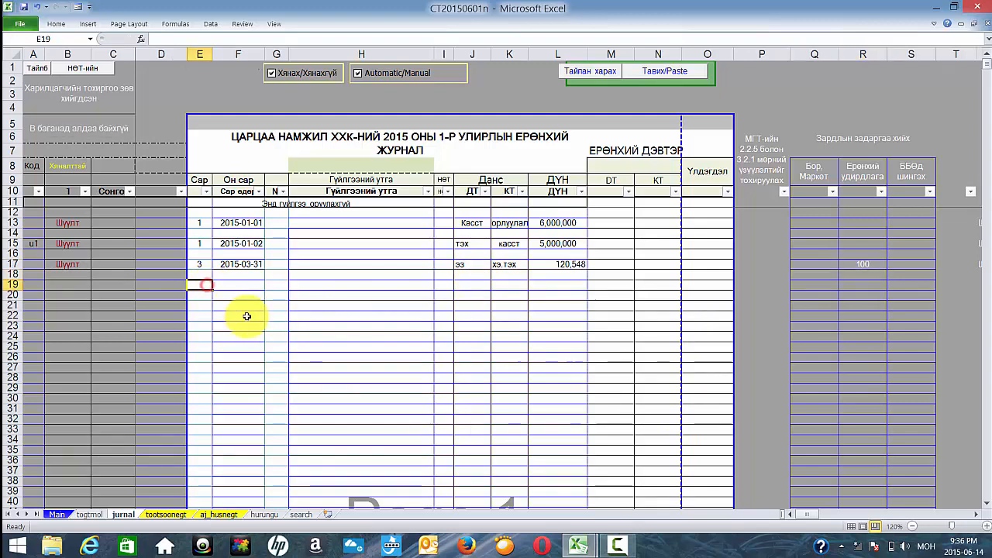
{"action": "left_click", "coordinate": [571, 265]}
{"action": "left_click", "coordinate": [260, 514]}
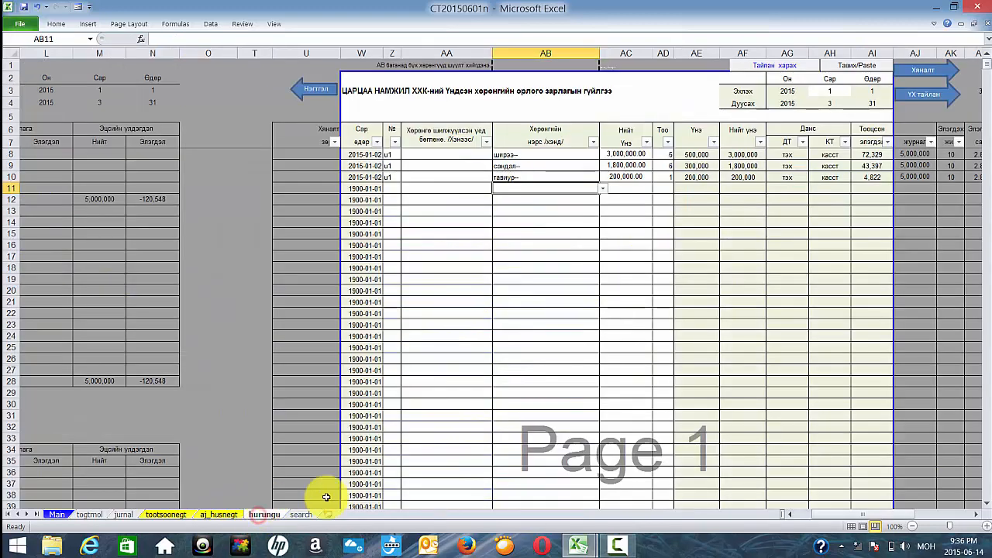
{"action": "left_click", "coordinate": [919, 94]}
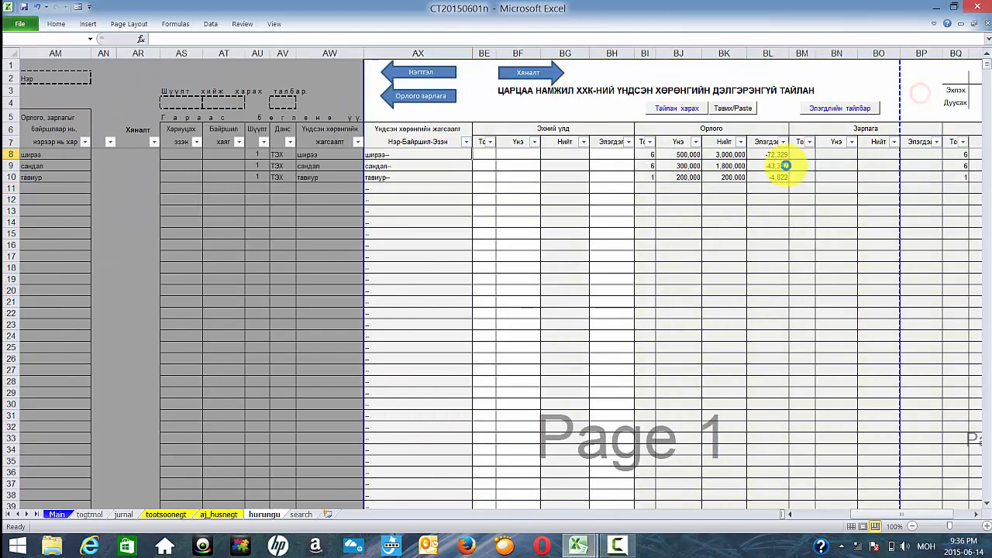
{"action": "left_click_drag", "start_coordinate": [656, 154], "coordinate": [780, 177]}
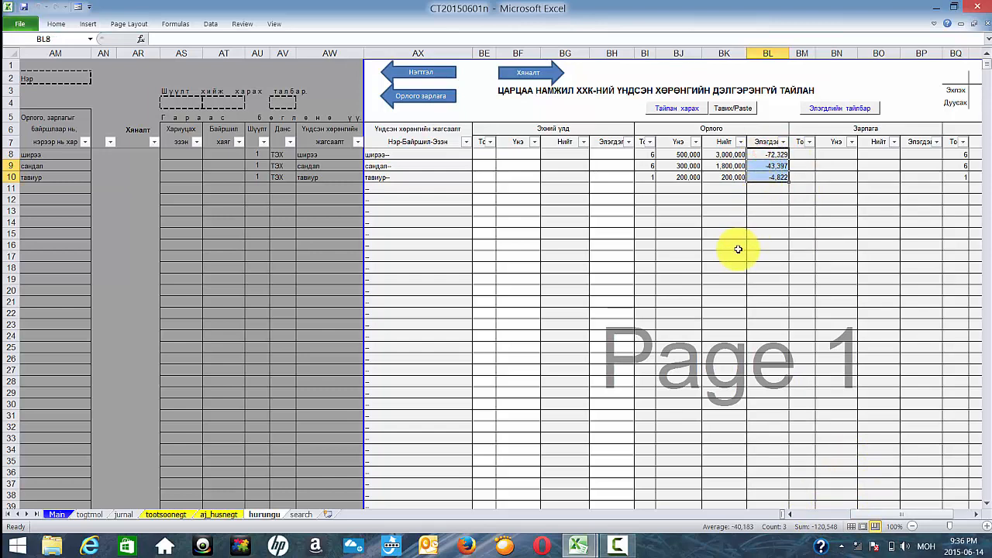
{"action": "left_click", "coordinate": [127, 515]}
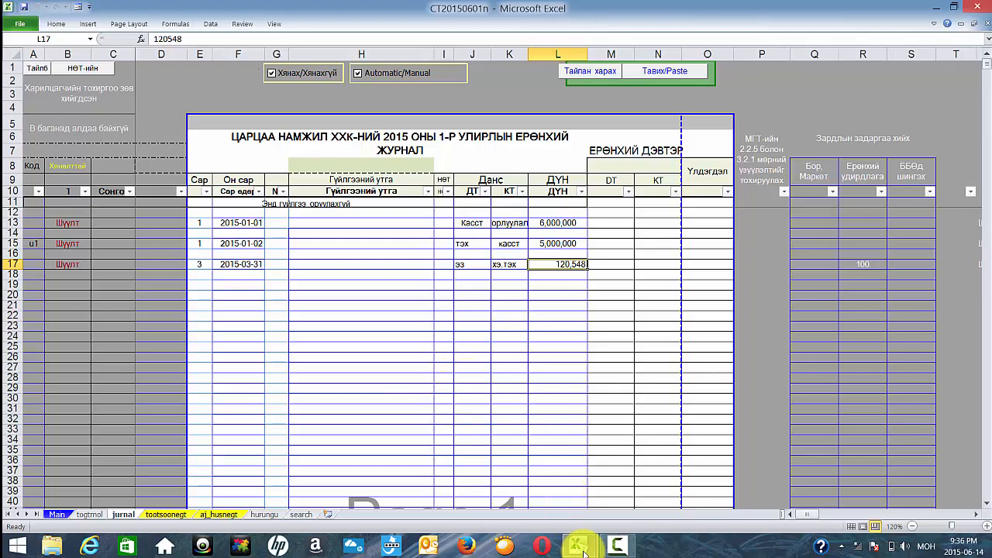
Review the 3-31 shelf write-off task in cell D13 of the Book1 workbook and return to the general journal.
{"action": "mouse_move", "coordinate": [578, 546]}
{"action": "left_click", "coordinate": [667, 471]}
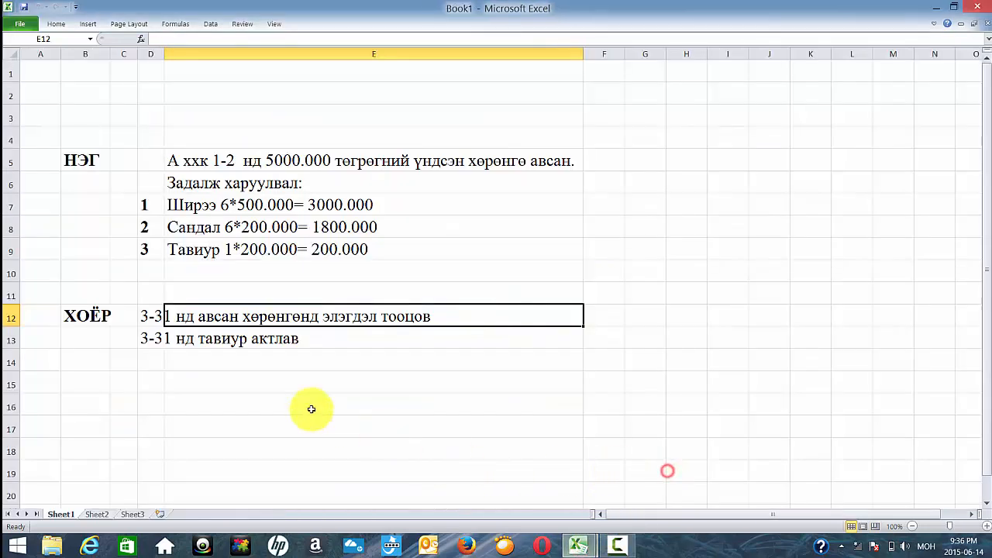
{"action": "left_click", "coordinate": [150, 338]}
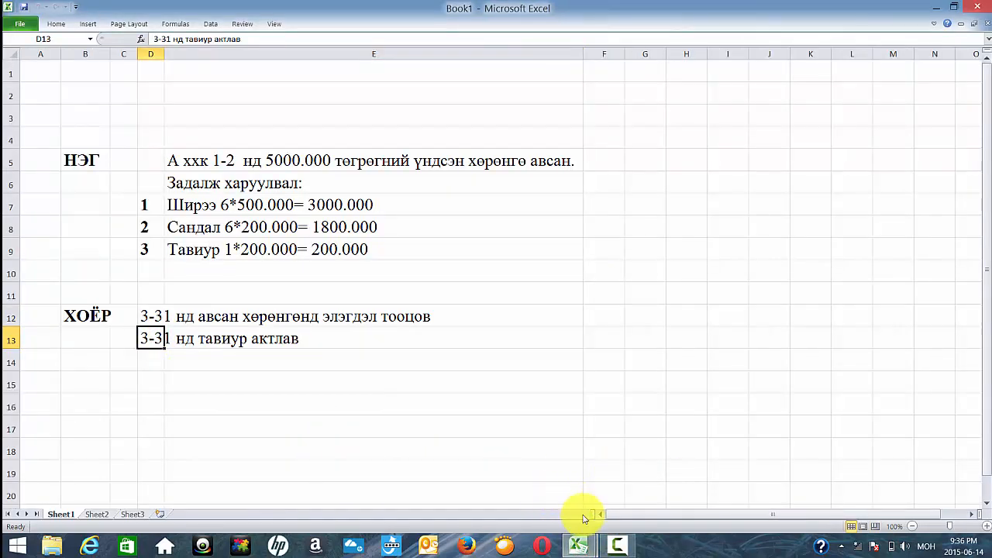
{"action": "mouse_move", "coordinate": [578, 544]}
{"action": "left_click", "coordinate": [496, 477]}
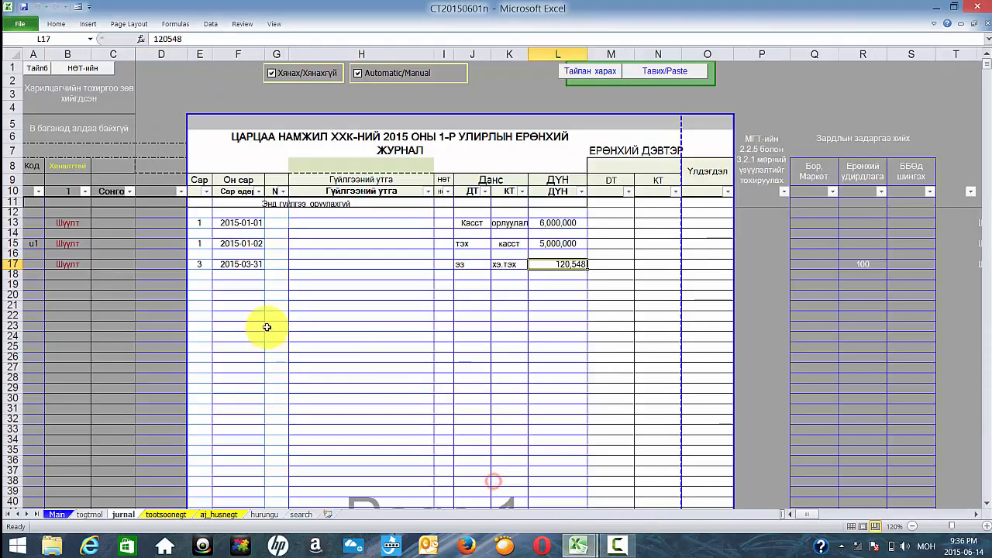
Record the shelf write-off in journal row 19 with month 3, date 3-31, debit үхдхг, credit тэх and amount 200000.
{"action": "left_click", "coordinate": [199, 286]}
{"action": "key", "text": "Tab"}
{"action": "type", "text": "3"}
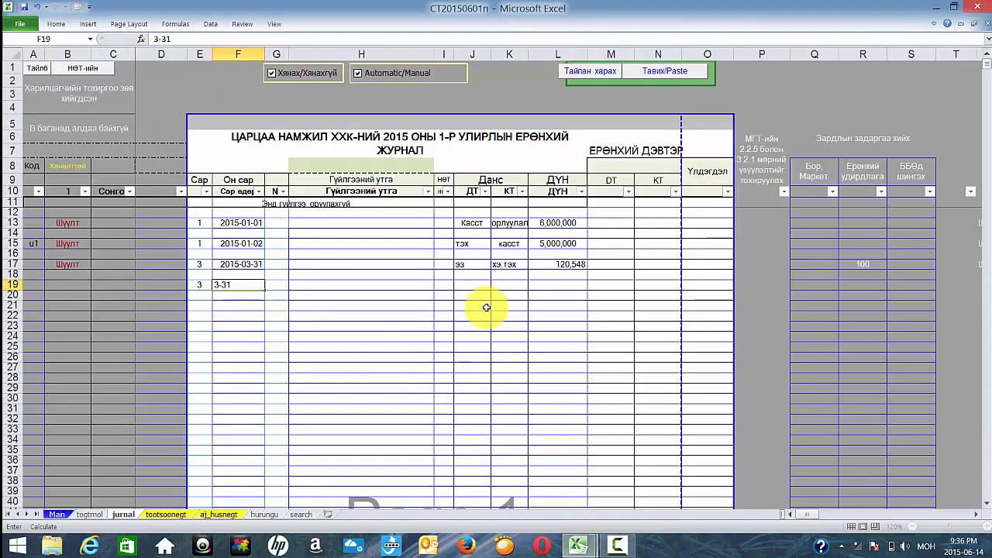
{"action": "key", "text": "Tab"}
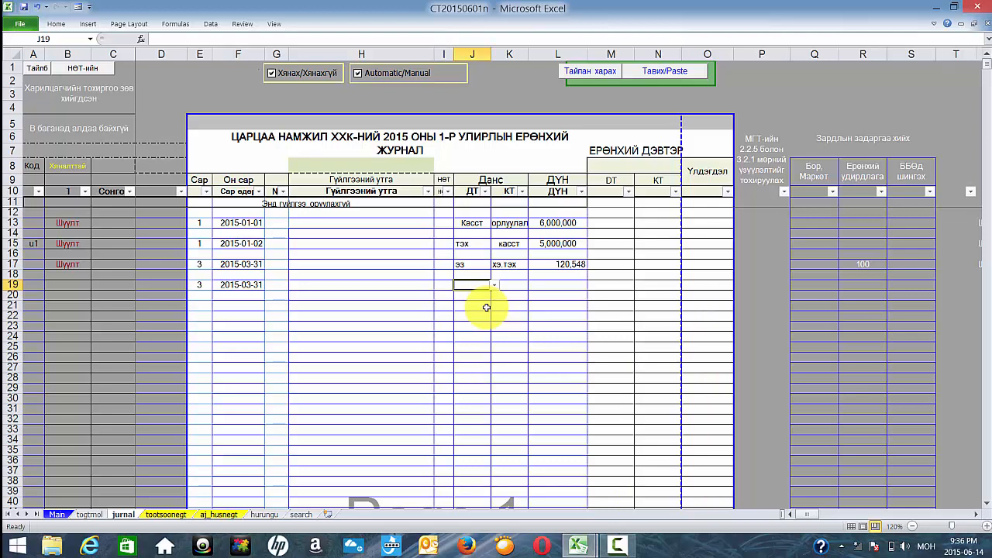
{"action": "type", "text": "үхдхг"}
{"action": "key", "text": "Tab"}
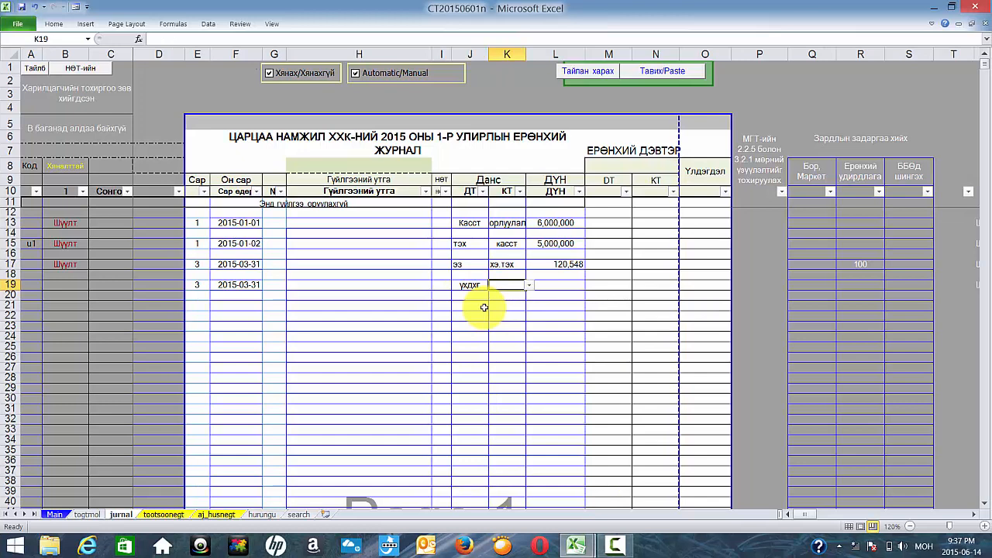
{"action": "type", "text": "тэх"}
{"action": "key", "text": "Tab"}
{"action": "type", "text": "200"}
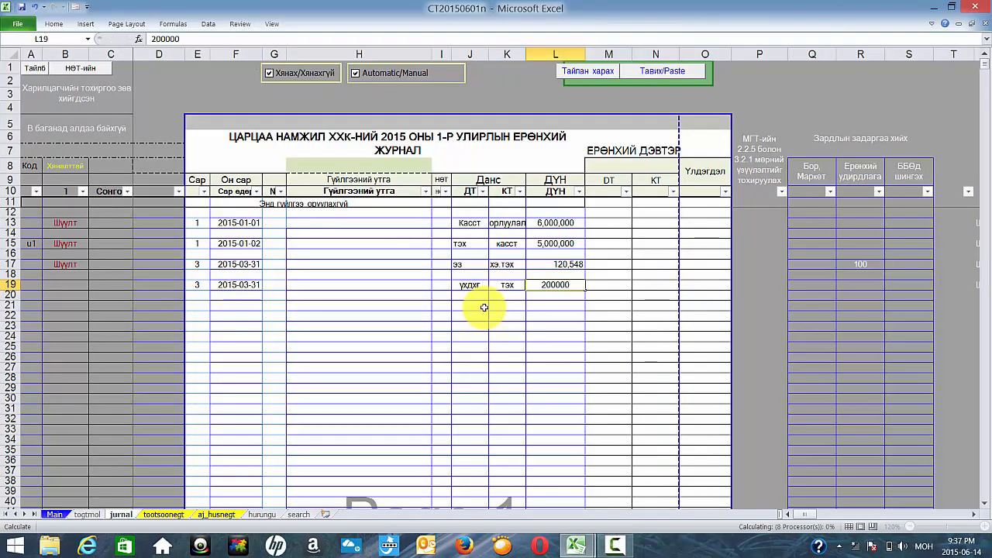
{"action": "key", "text": "Return"}
Assign transaction code u2 to the write-off entry in journal cell A19.
{"action": "left_click_drag", "start_coordinate": [509, 276], "coordinate": [445, 301]}
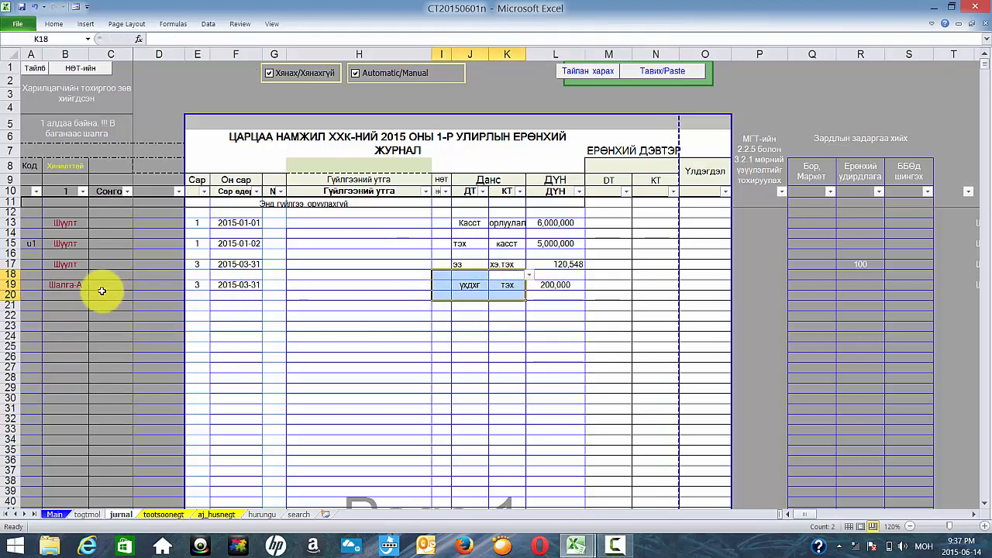
{"action": "left_click", "coordinate": [76, 288]}
{"action": "left_click", "coordinate": [35, 285]}
{"action": "left_click", "coordinate": [45, 286]}
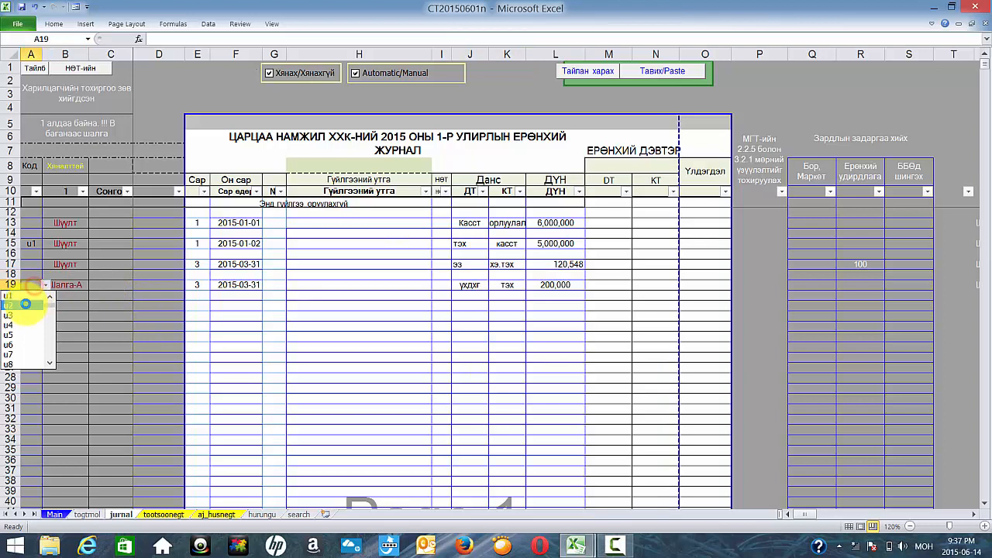
{"action": "left_click", "coordinate": [27, 304]}
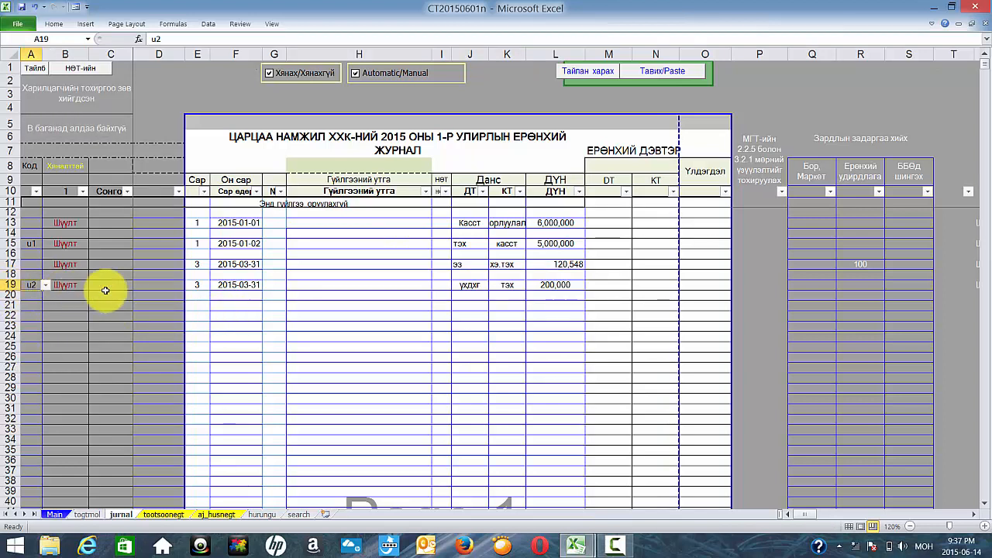
In the hurungu sheet's asset income and expense list, fill row 11 with тавиур, total 200,000 and quantity 1 from the row above.
{"action": "left_click", "coordinate": [262, 514]}
{"action": "left_click", "coordinate": [439, 107]}
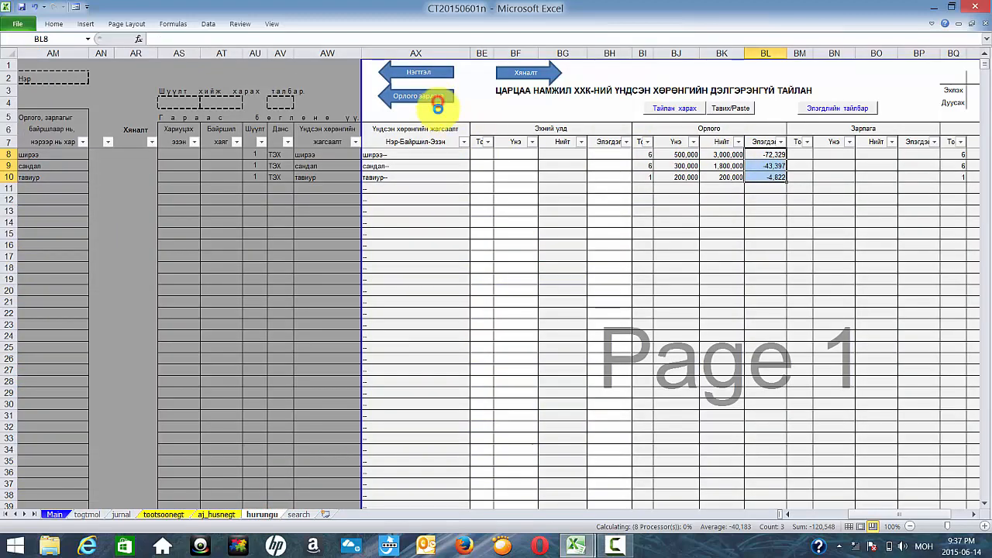
{"action": "left_click", "coordinate": [391, 190]}
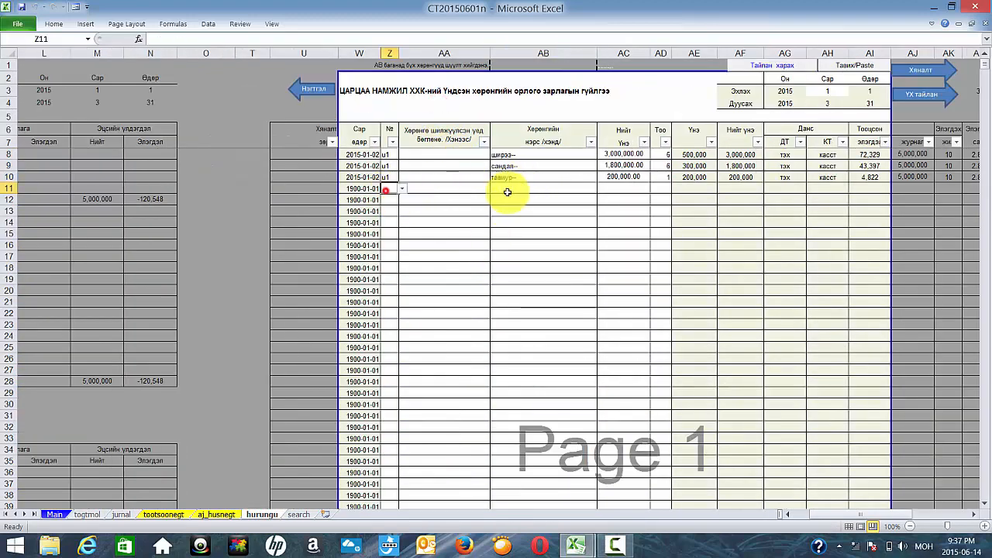
{"action": "left_click", "coordinate": [578, 187]}
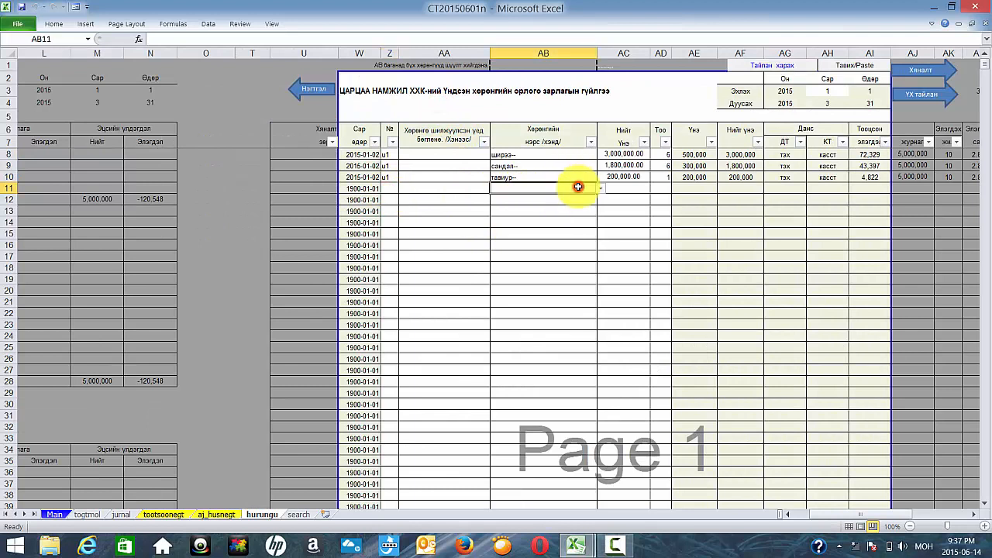
{"action": "key", "text": "ctrl+d"}
{"action": "left_click", "coordinate": [641, 187]}
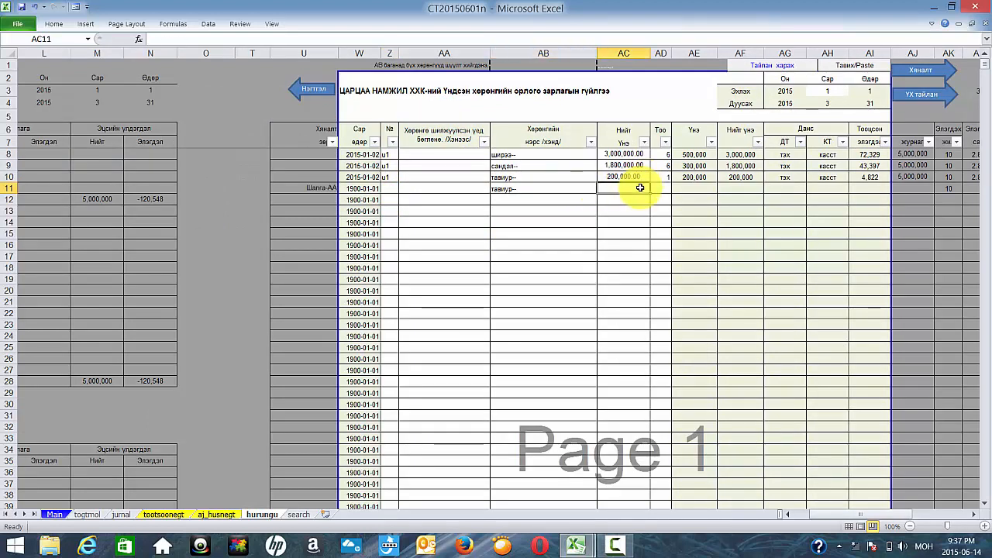
{"action": "key", "text": "ctrl+d"}
{"action": "left_click", "coordinate": [662, 189]}
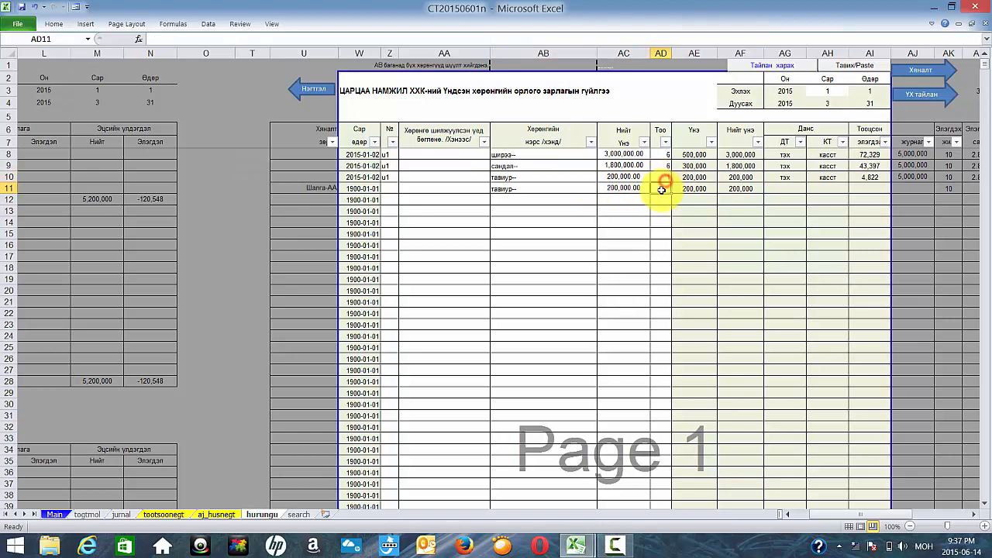
{"action": "key", "text": "ctrl+d"}
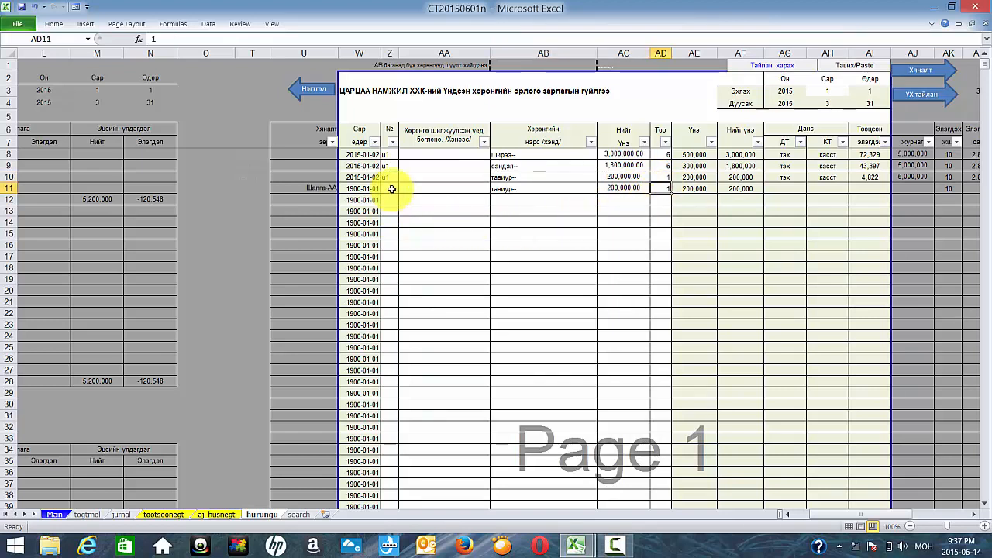
Link the тавиур entry in row 11 to journal code u2 and check its debit and credit accounts.
{"action": "left_click", "coordinate": [402, 189]}
{"action": "left_click", "coordinate": [394, 206]}
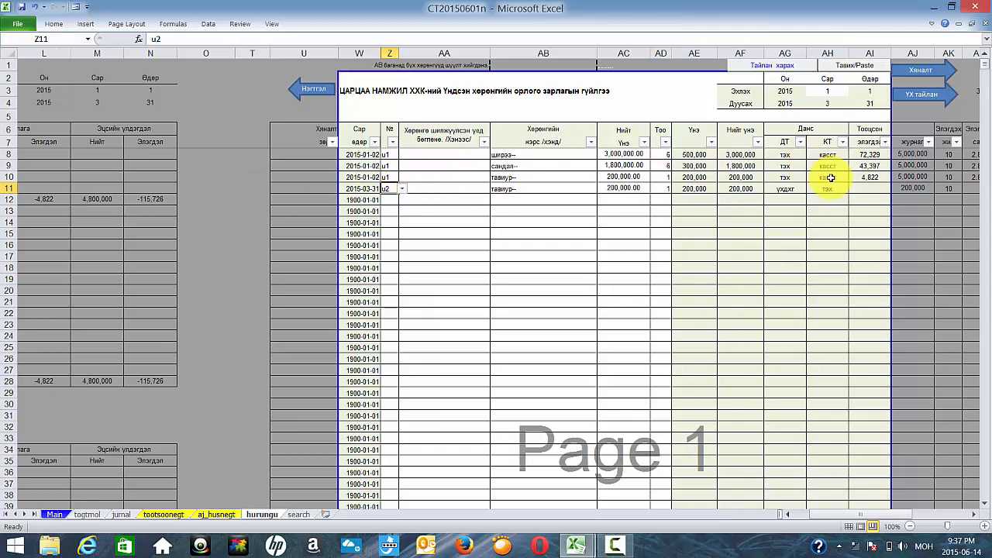
{"action": "left_click_drag", "start_coordinate": [794, 190], "coordinate": [810, 186]}
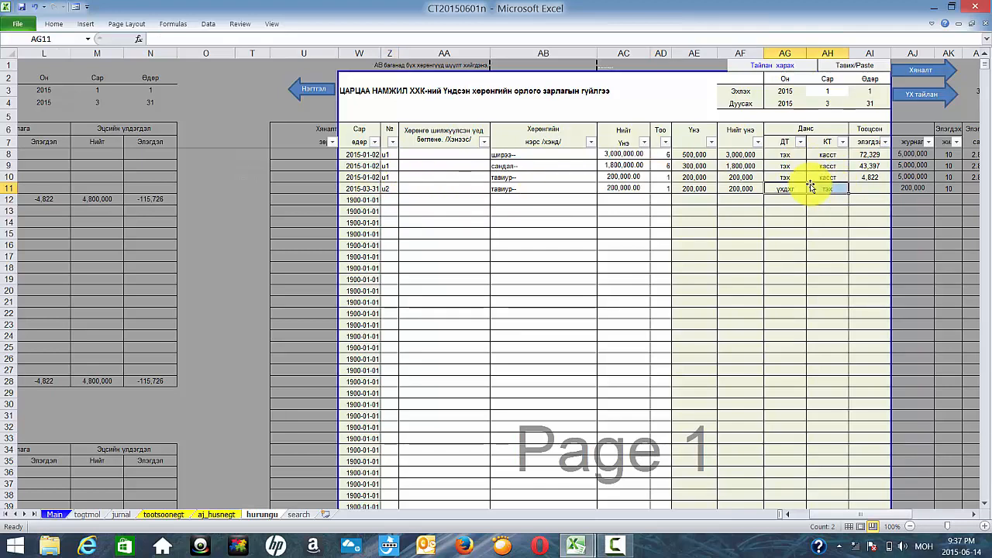
Examine the income, expense and closing balance figures of тавиур in row 10 of the detailed fixed asset report.
{"action": "left_click", "coordinate": [917, 94]}
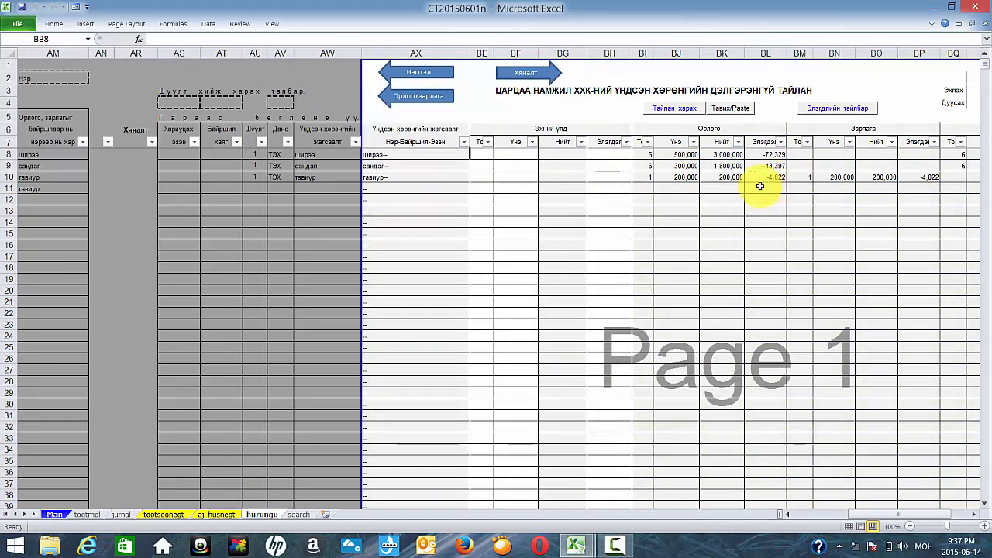
{"action": "left_click_drag", "start_coordinate": [657, 178], "coordinate": [915, 173]}
{"action": "key", "text": "Right"}
{"action": "key", "text": "Right"}
{"action": "key", "text": "Right"}
{"action": "key", "text": "Right"}
{"action": "key", "text": "Right"}
{"action": "key", "text": "Right"}
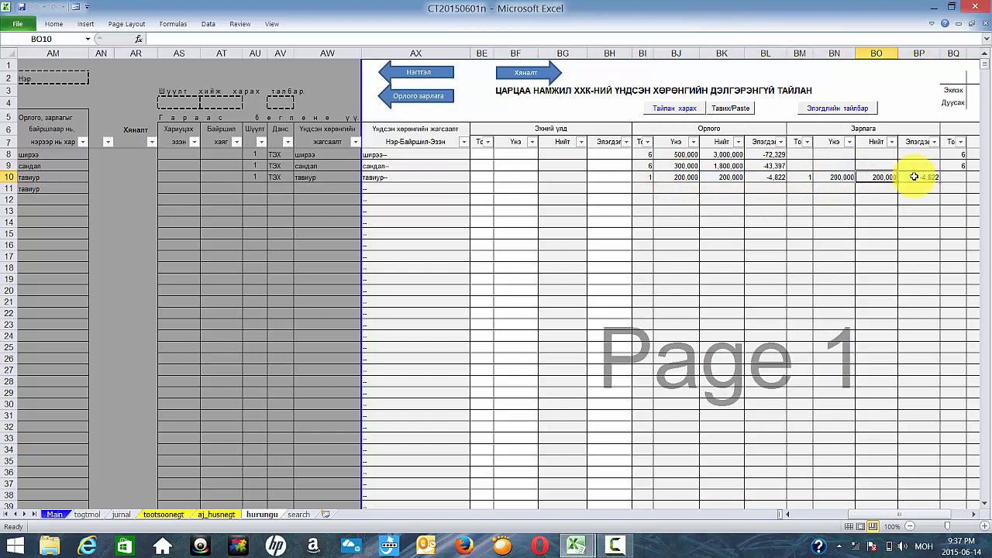
{"action": "key", "text": "Left"}
{"action": "key", "text": "Left"}
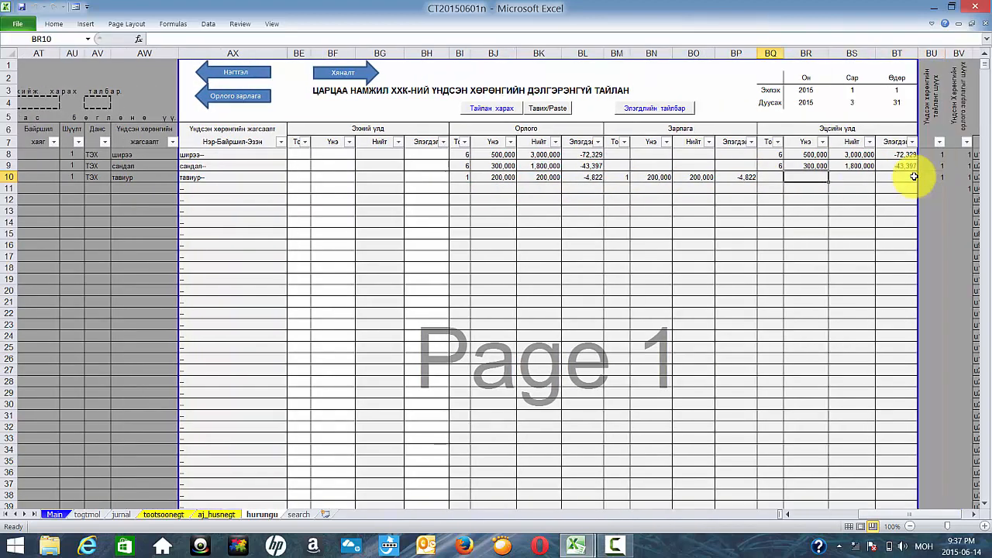
{"action": "key", "text": "Right"}
{"action": "key", "text": "Right"}
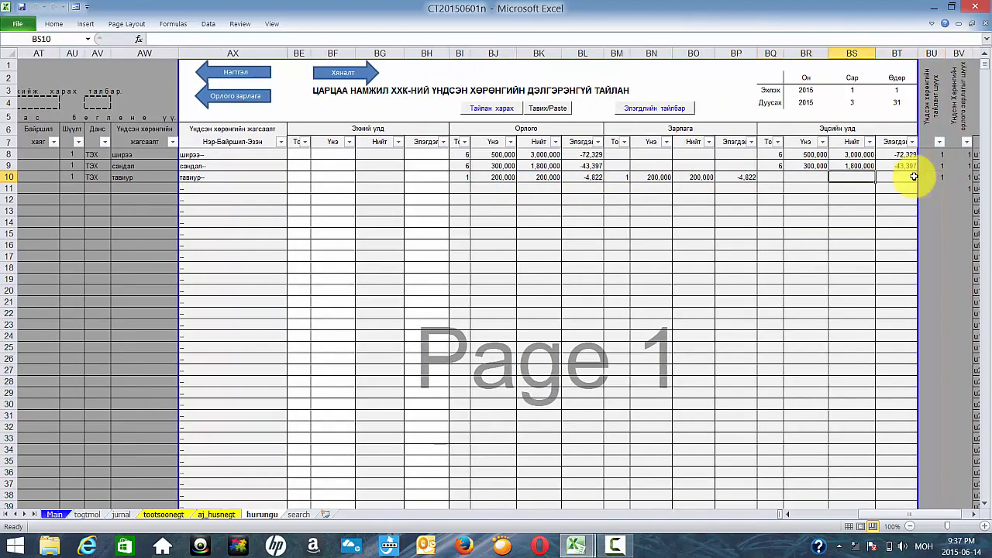
Copy the written-off depreciation of тавиур from BP10 into journal cell L21 and make the amount positive.
{"action": "left_click", "coordinate": [733, 178]}
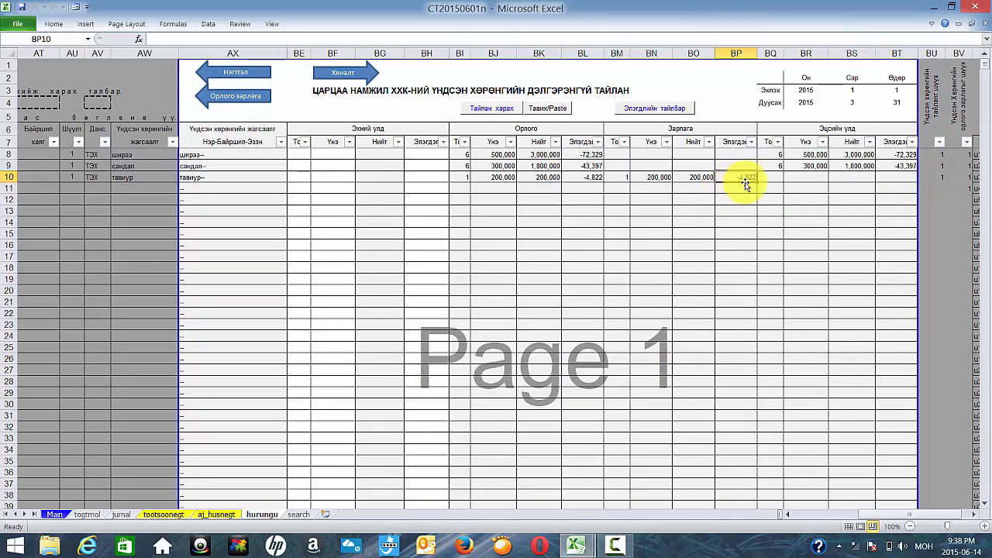
{"action": "key", "text": "ctrl+c"}
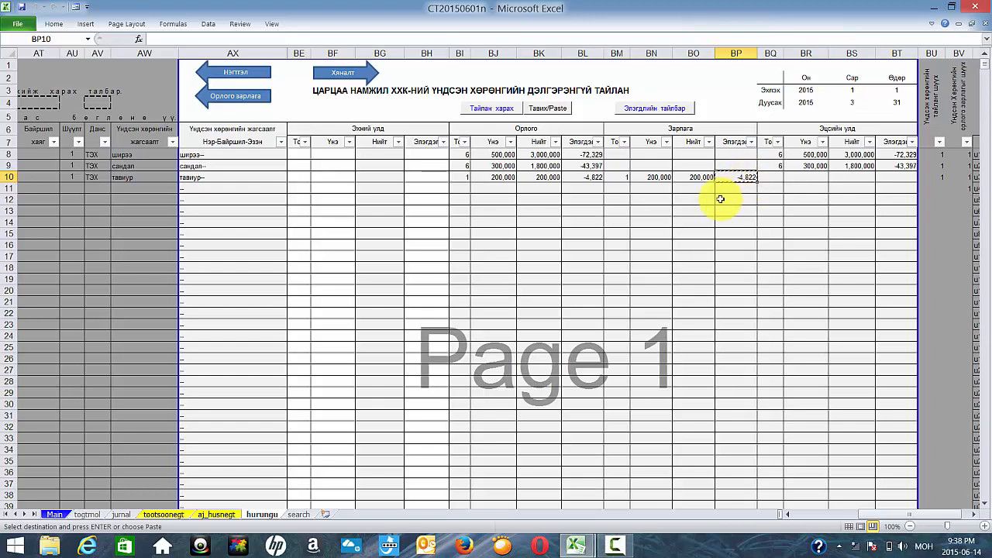
{"action": "left_click", "coordinate": [136, 517]}
{"action": "left_click", "coordinate": [578, 305]}
{"action": "left_click", "coordinate": [684, 68]}
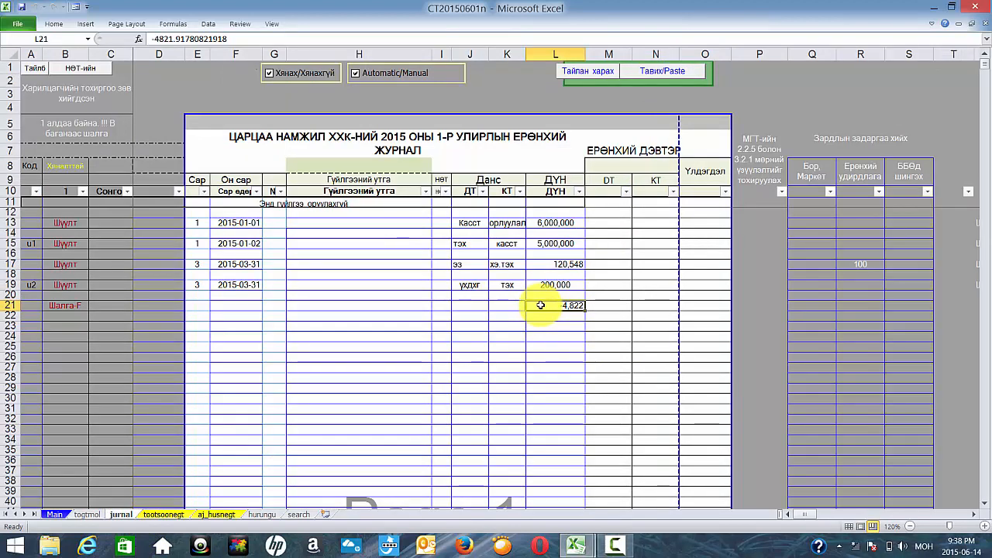
{"action": "left_click", "coordinate": [159, 38]}
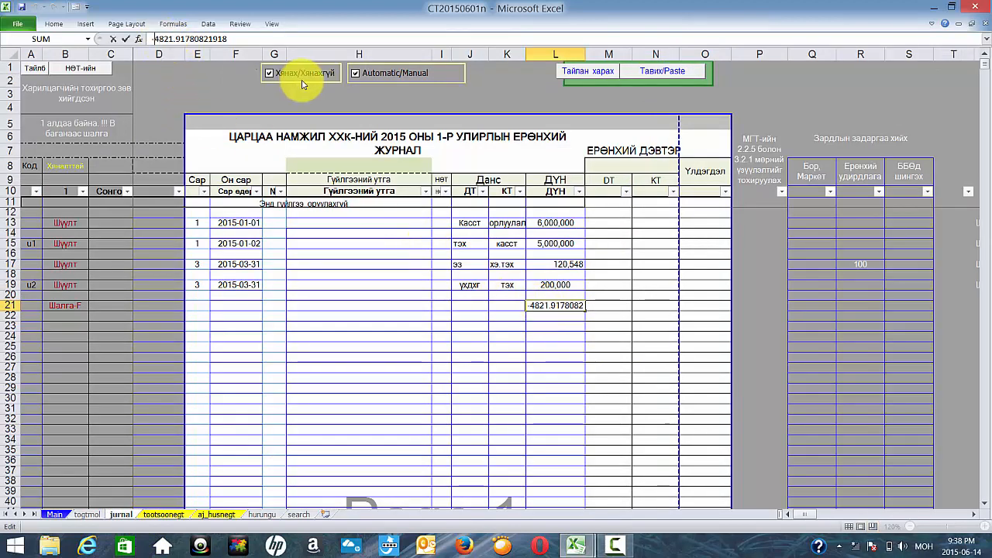
Set the row 21 journal accounts to debit хэ.тэх and credit эз.
{"action": "left_click", "coordinate": [477, 305]}
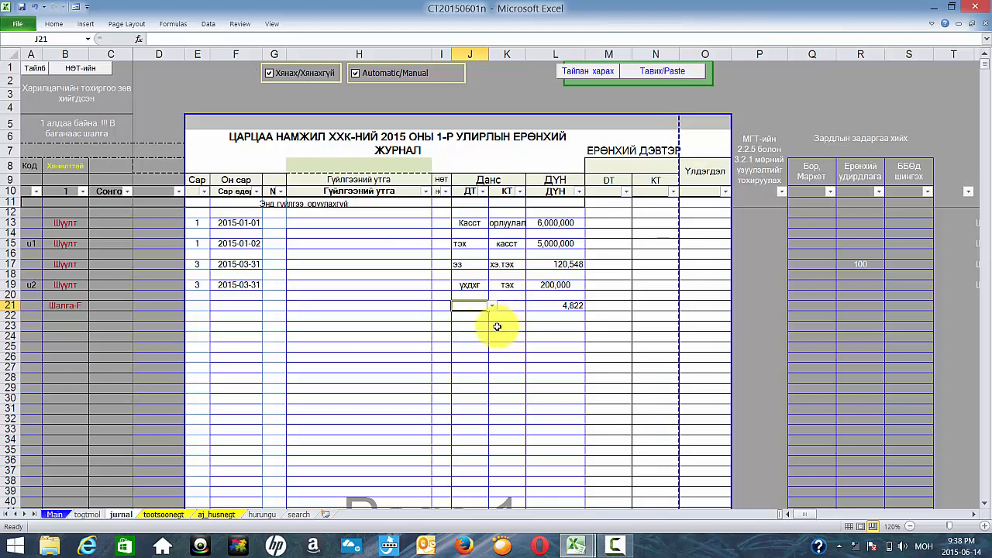
{"action": "type", "text": "хэ.тэх"}
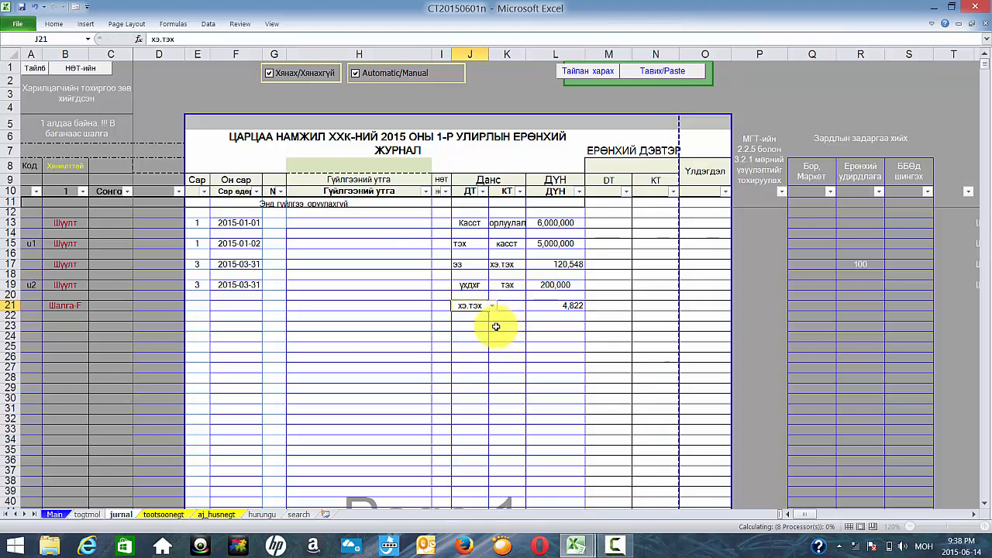
{"action": "type", "text": "ээ"}
Copy month 3 and date 2015-03-31 from journal row 19 into E21:F21.
{"action": "key", "text": "Left"}
{"action": "key", "text": "Left"}
{"action": "key", "text": "Left"}
{"action": "key", "text": "Left"}
{"action": "key", "text": "Left"}
{"action": "key", "text": "Left"}
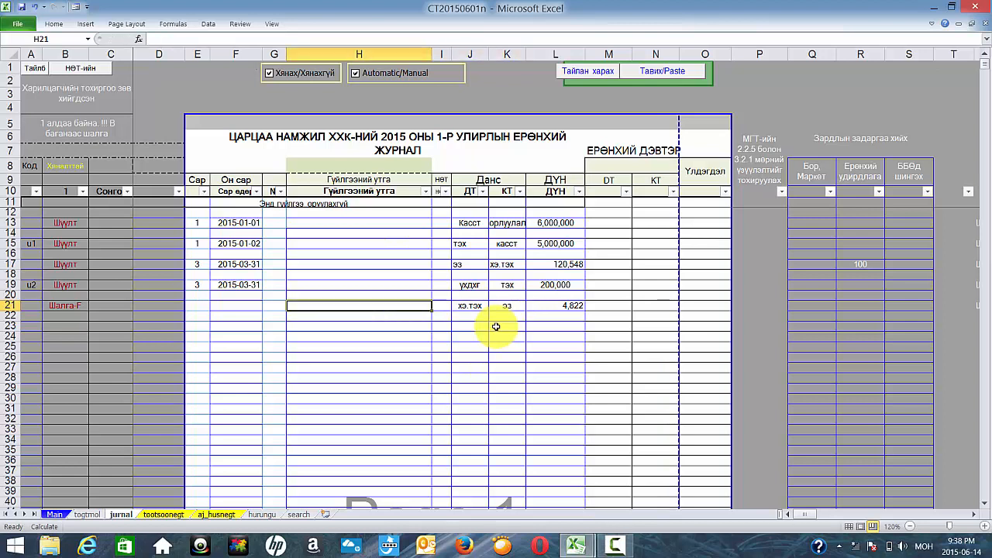
{"action": "key", "text": "Up"}
{"action": "key", "text": "Up"}
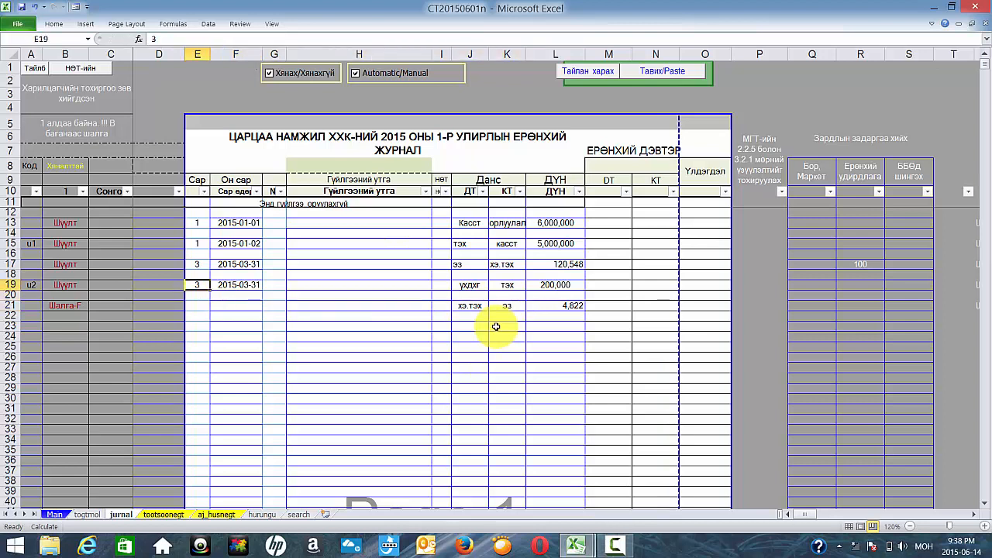
{"action": "key", "text": "shift+Right"}
{"action": "key", "text": "shift+Right"}
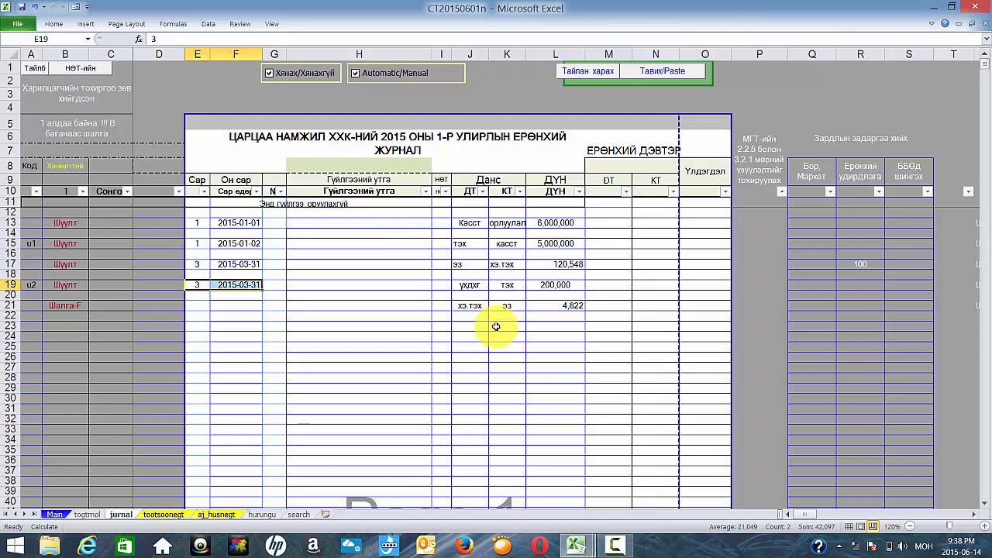
{"action": "key", "text": "ctrl+c"}
{"action": "key", "text": "Down"}
{"action": "key", "text": "Down"}
{"action": "key", "text": "ctrl+v"}
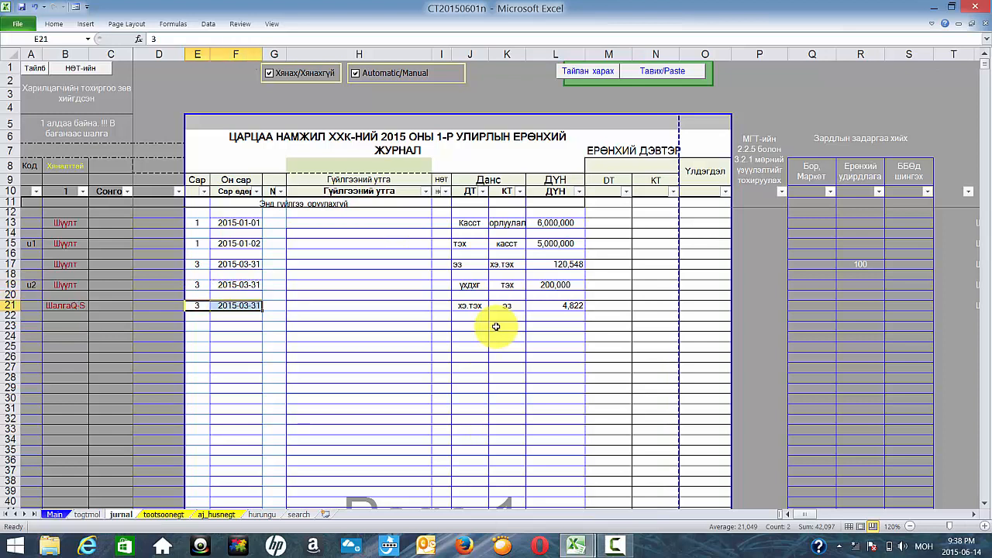
Allocate 100 percent of the row 21 depreciation entry to Ерөнхий удирдлага in journal cell R21.
{"action": "left_click", "coordinate": [504, 299]}
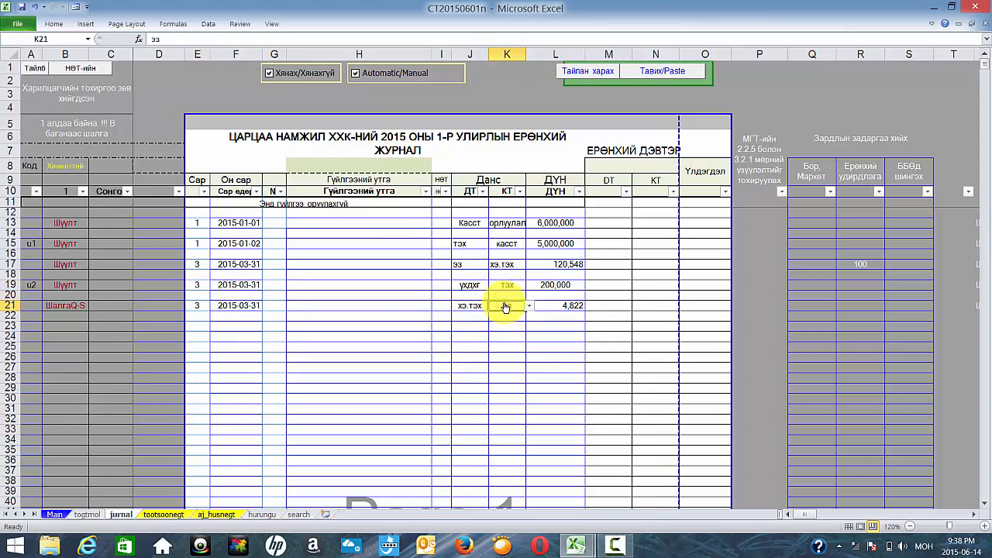
{"action": "key", "text": "Right"}
{"action": "key", "text": "Right"}
{"action": "key", "text": "Right"}
{"action": "key", "text": "Right"}
{"action": "key", "text": "Right"}
{"action": "key", "text": "Right"}
{"action": "key", "text": "Right"}
{"action": "type", "text": "100"}
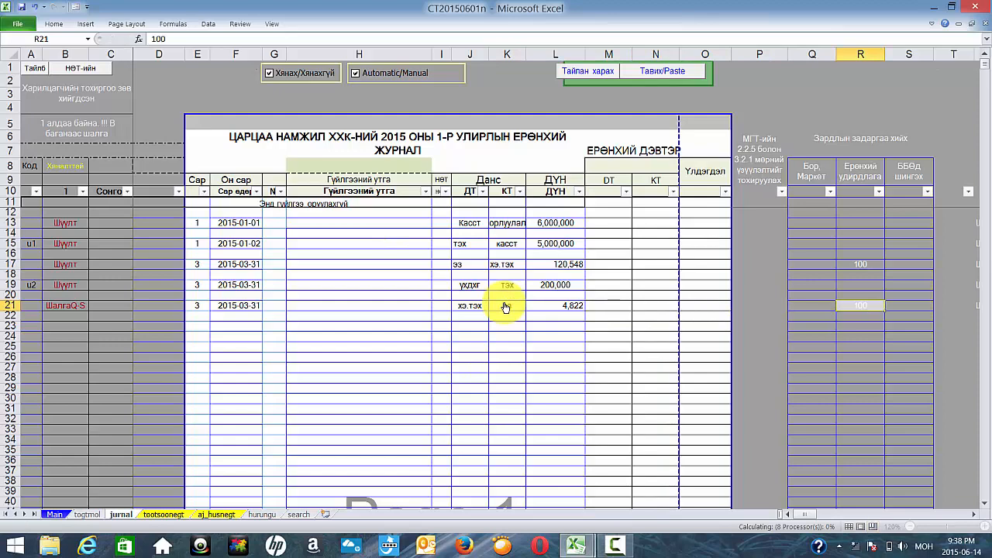
Check the ХЭ.ТЭХ turnover and balance on the aj_husnegt sheet against the closing depreciation in BT8:BT9 of the detailed asset report.
{"action": "left_click", "coordinate": [219, 514]}
{"action": "scroll", "coordinate": [327, 482], "scroll_direction": "down", "scroll_amount": 5}
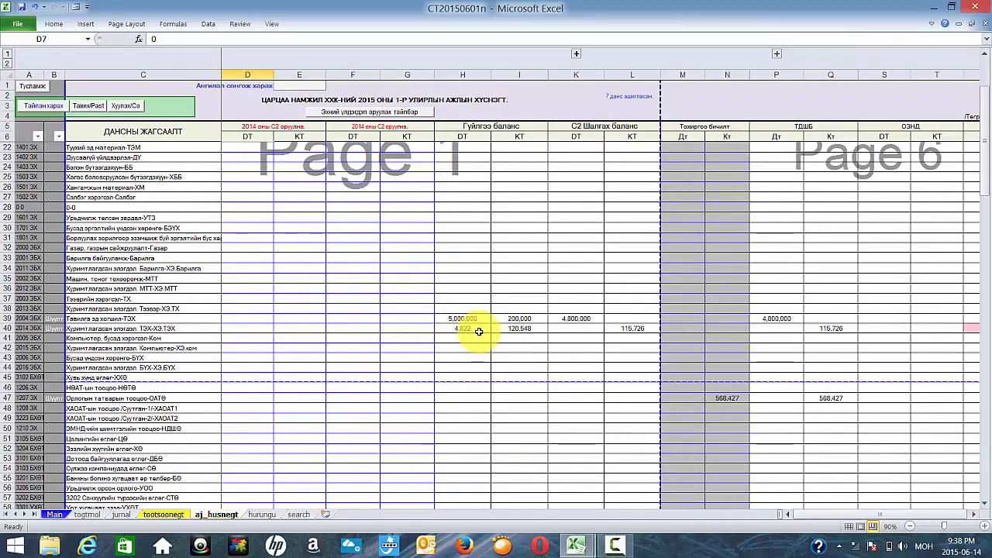
{"action": "left_click", "coordinate": [532, 327]}
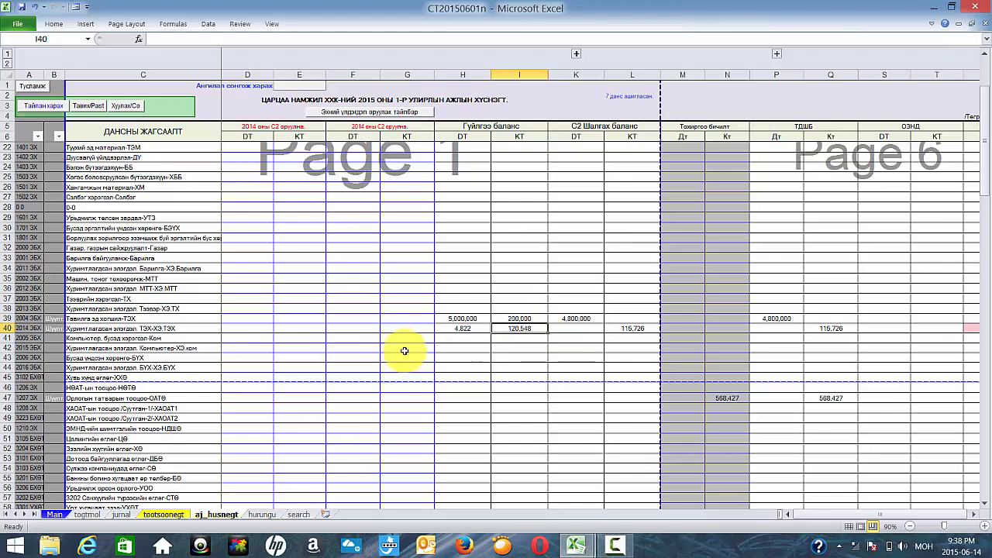
{"action": "left_click", "coordinate": [453, 329]}
{"action": "left_click", "coordinate": [631, 327]}
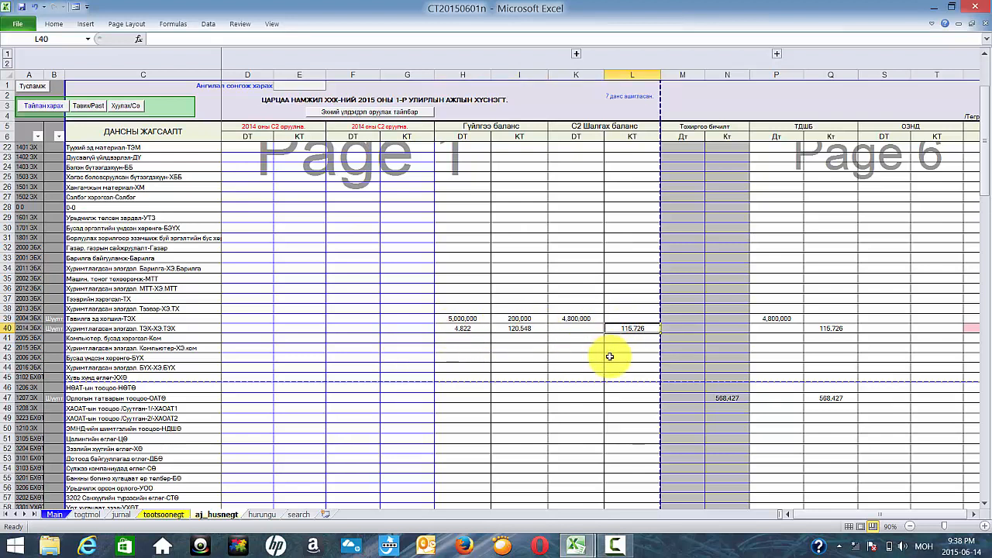
{"action": "left_click", "coordinate": [257, 514]}
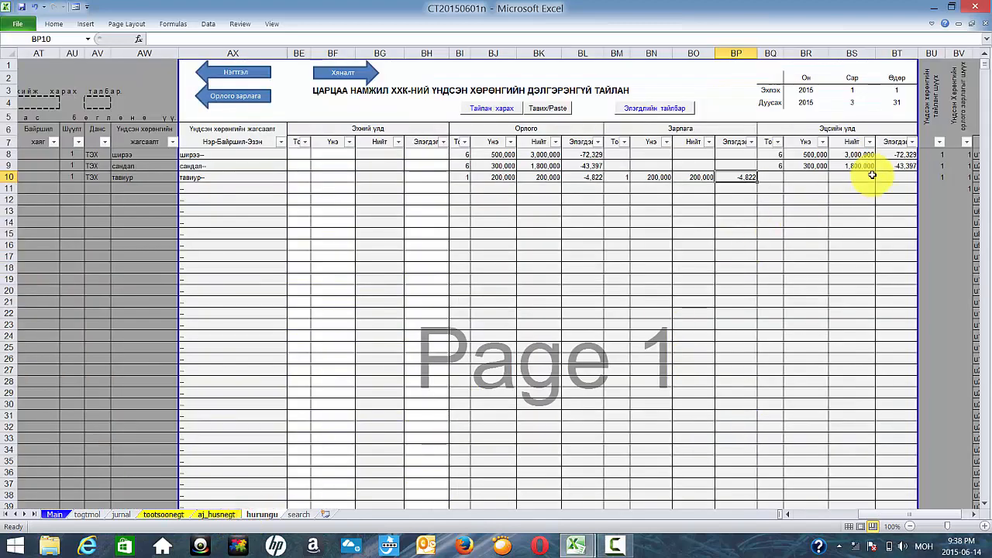
{"action": "mouse_move", "coordinate": [891, 155]}
{"action": "left_mouse_down"}
{"action": "mouse_move", "coordinate": [899, 177]}
{"action": "mouse_move", "coordinate": [896, 167]}
{"action": "left_mouse_up"}
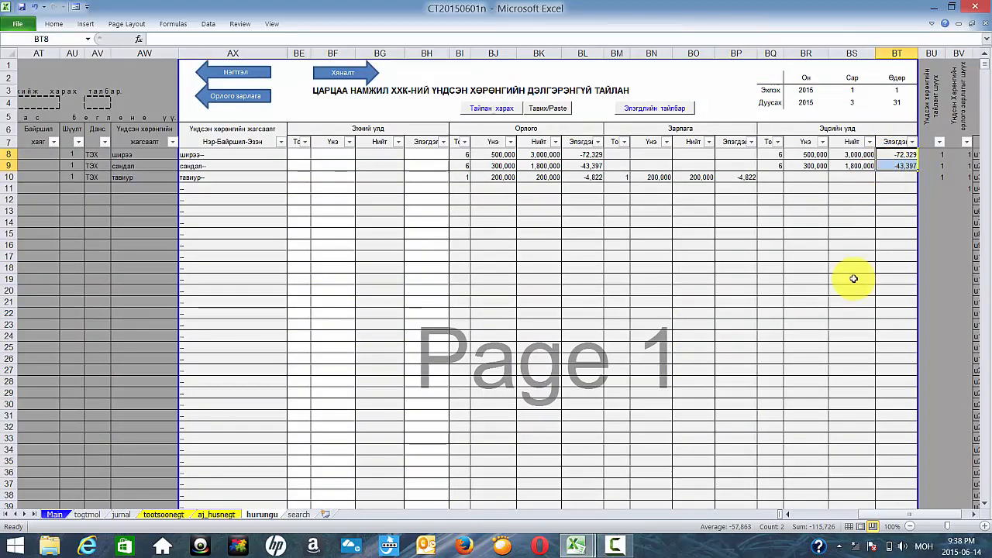